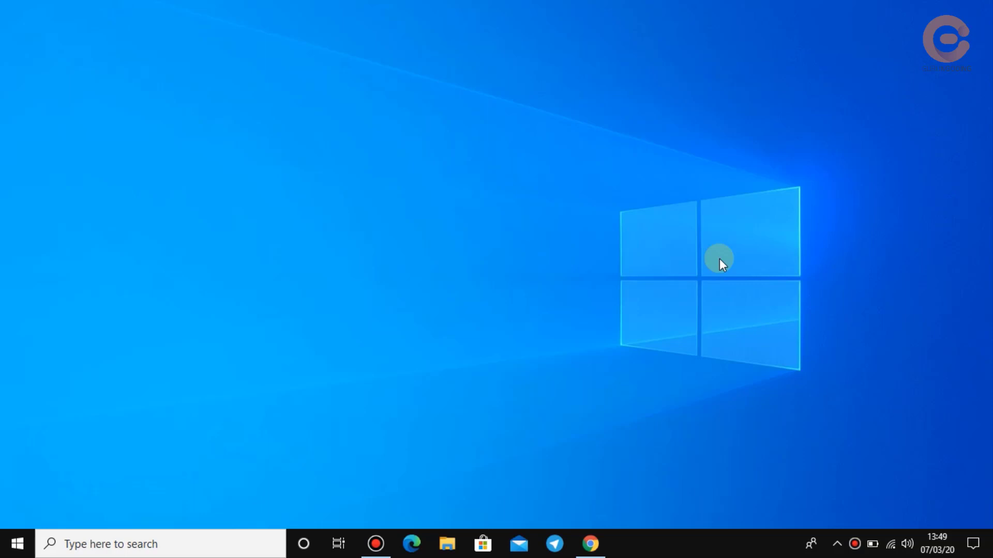
# Search Google for 'wordpress' in Chrome and open the 'Unduh | WordPress.org Indonesia' result.
pyautogui.click(590, 544)
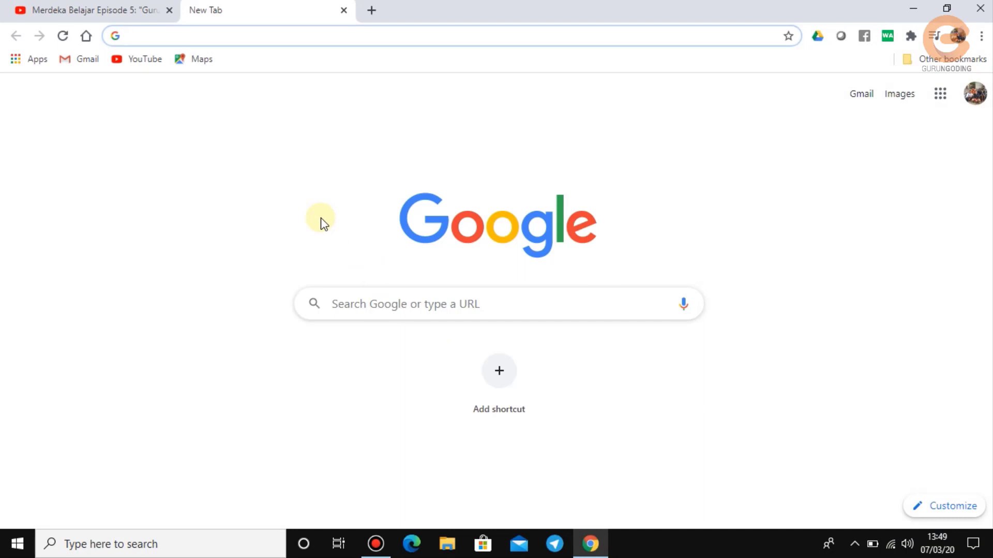
pyautogui.write('wo')
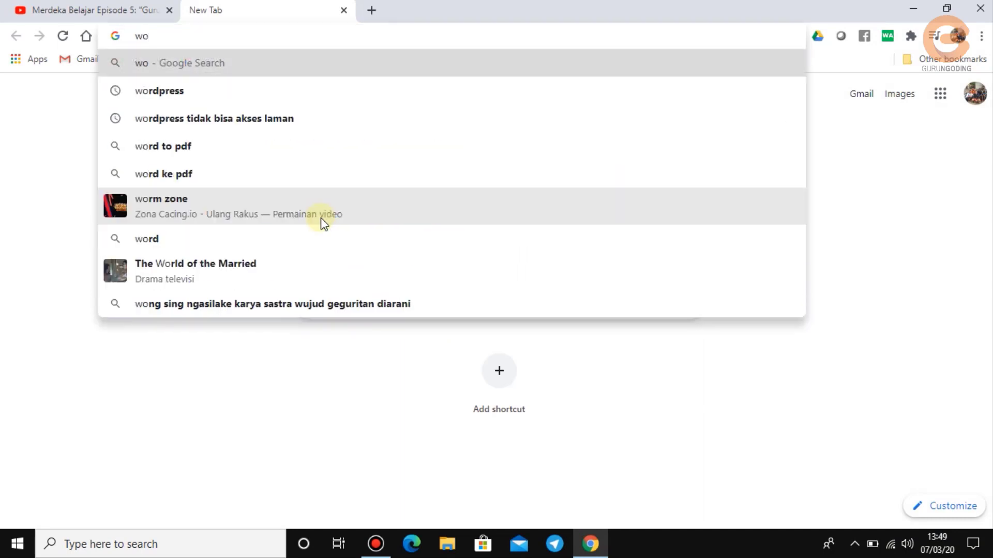
pyautogui.write('rd')
pyautogui.press('Right')
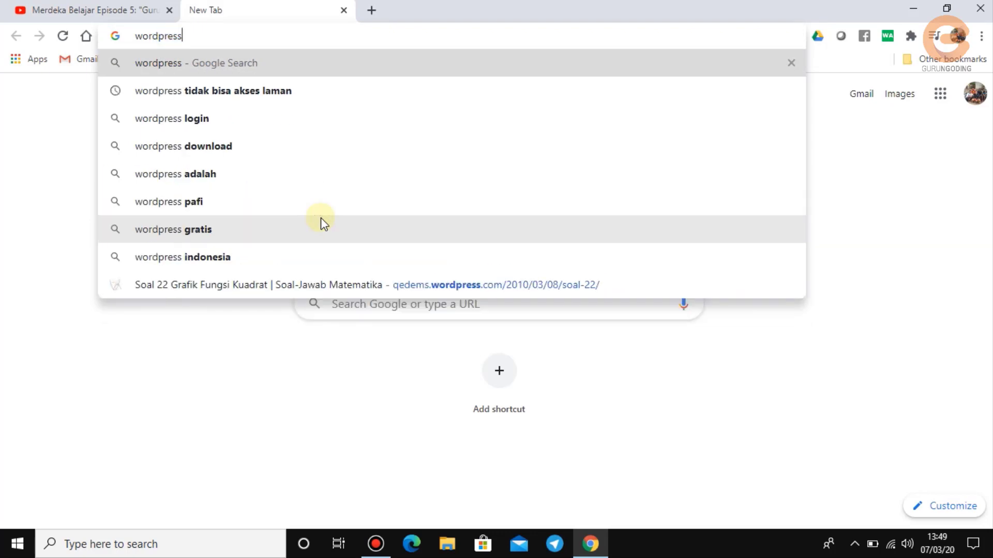
pyautogui.press('Return')
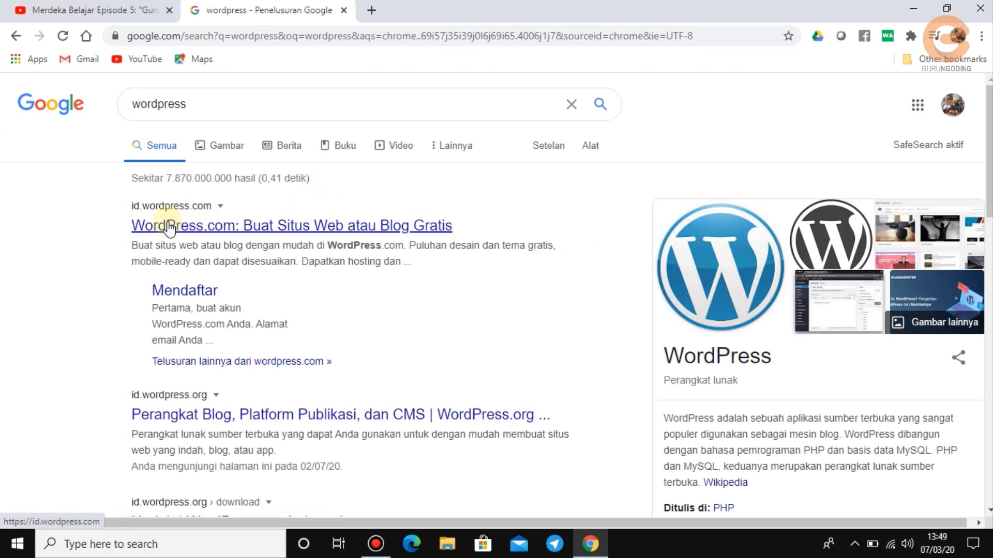
pyautogui.scroll(-3, 116, 261)
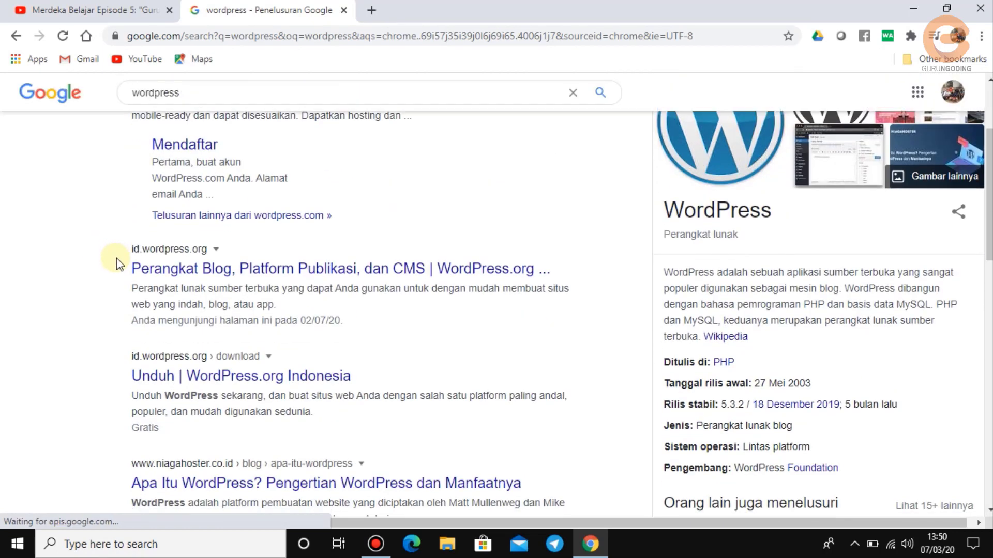
pyautogui.scroll(-2, 116, 259)
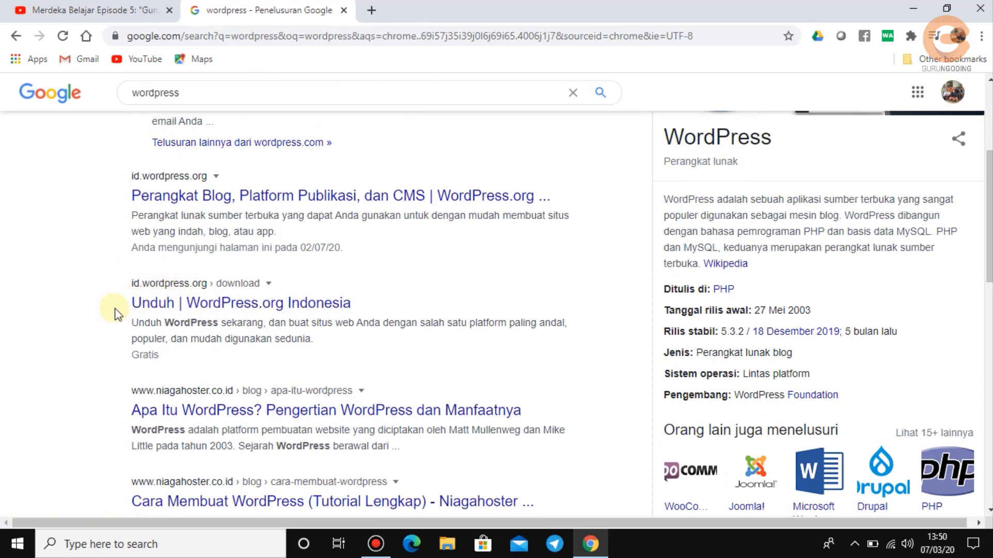
pyautogui.click(153, 309)
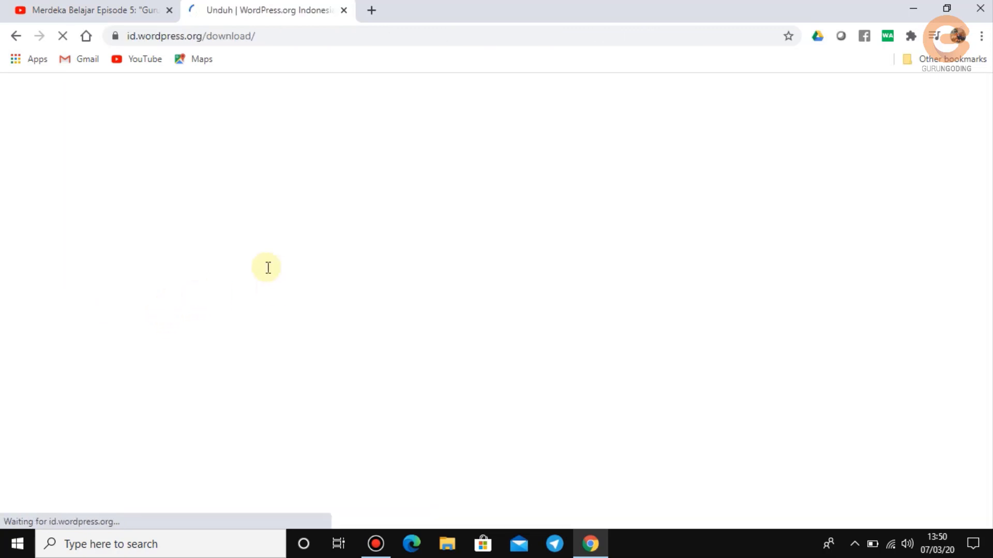
# Download the WordPress 5.4.2 zip from id.wordpress.org and dismiss the 'Horeee!' popup.
pyautogui.scroll(-1, 629, 296)
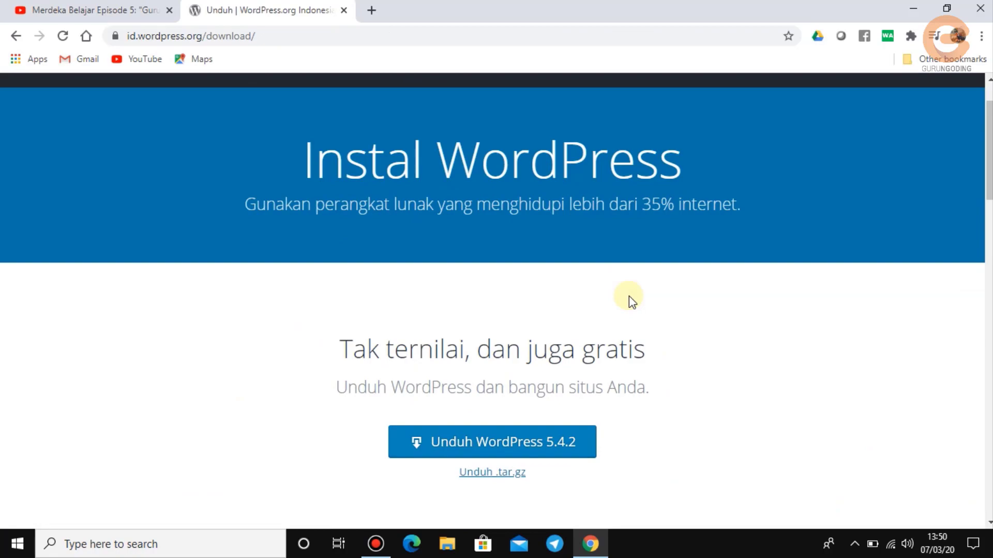
pyautogui.scroll(-15, 629, 296)
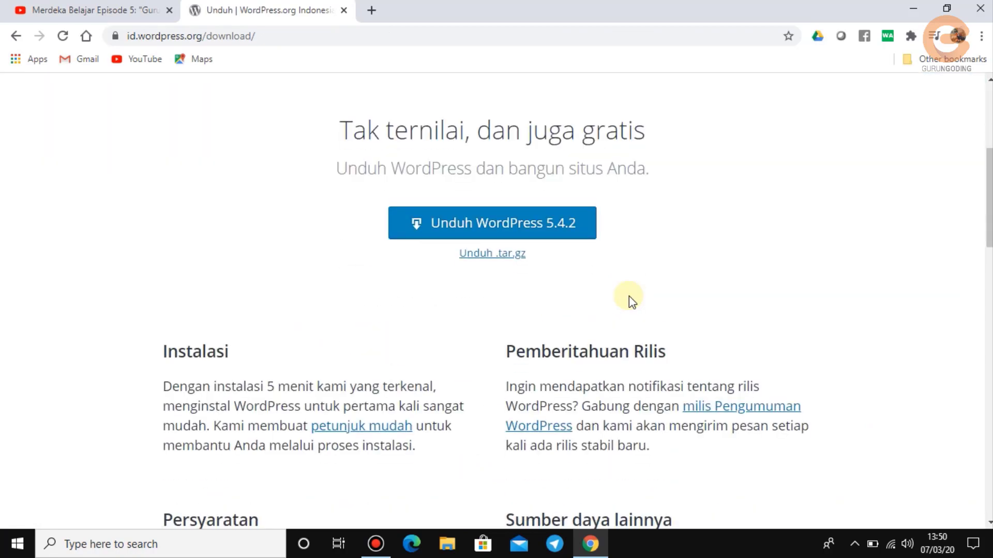
pyautogui.scroll(-10, 629, 295)
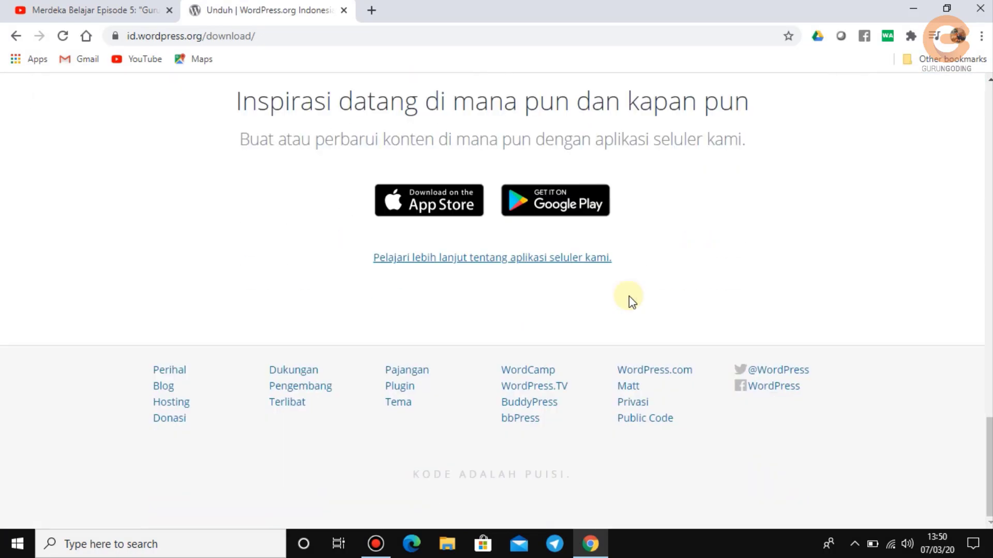
pyautogui.scroll(20, 628, 295)
pyautogui.scroll(-3, 629, 297)
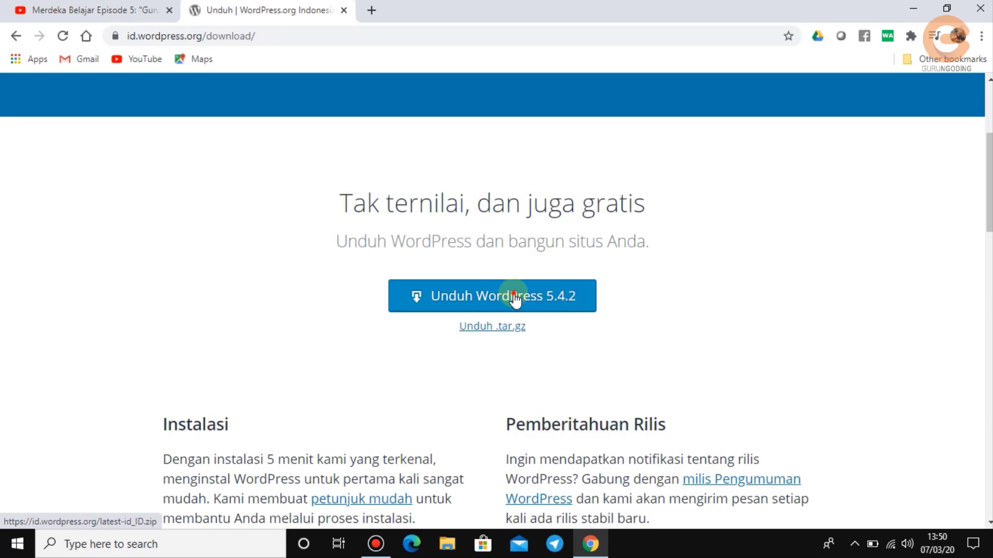
pyautogui.click(514, 297)
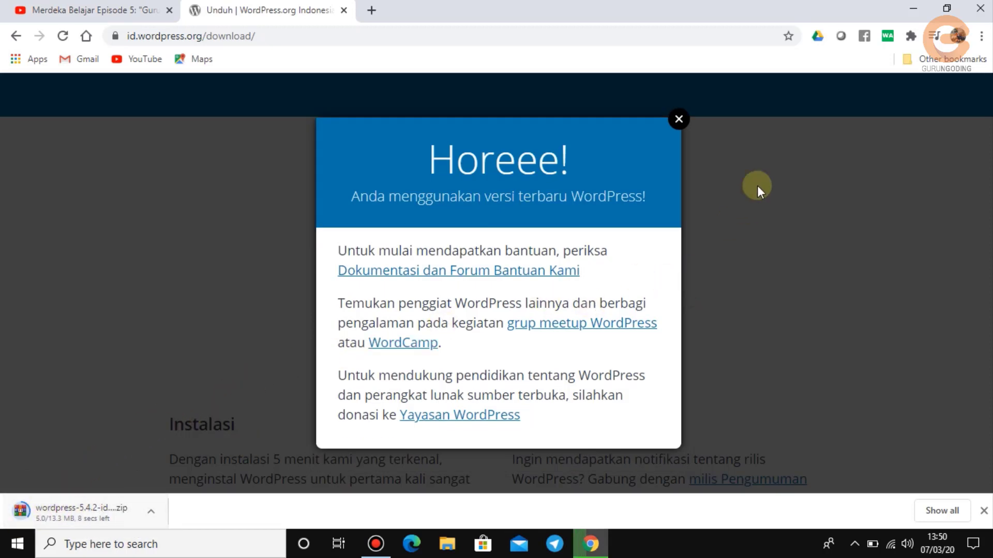
pyautogui.click(679, 120)
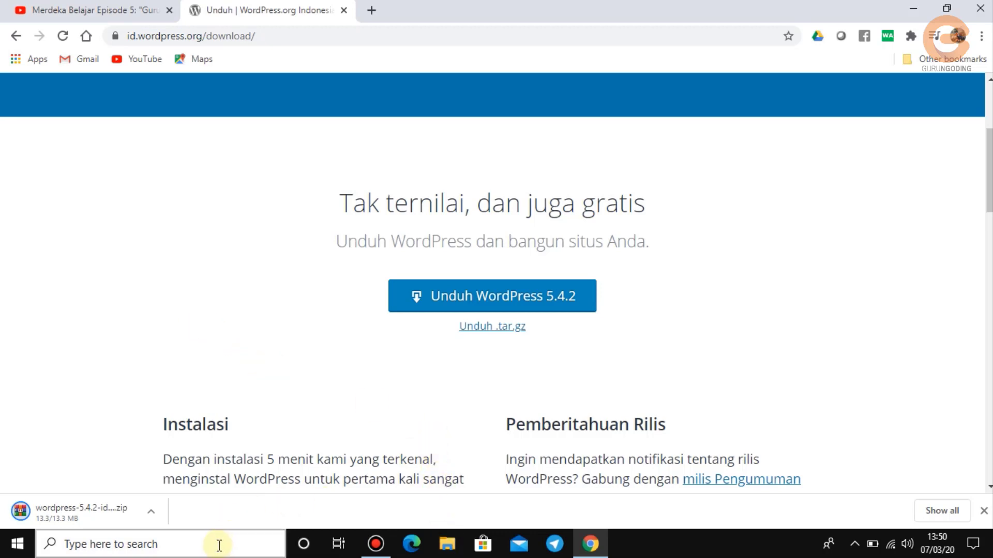
# Search Windows for xampp, then clear the search text and bring up File Explorer.
pyautogui.click(217, 545)
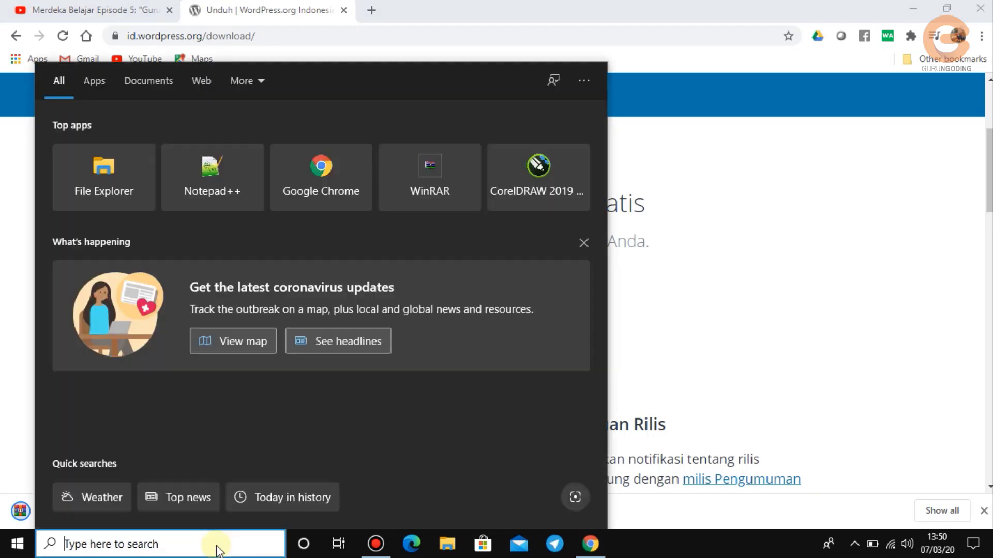
pyautogui.write('xampp')
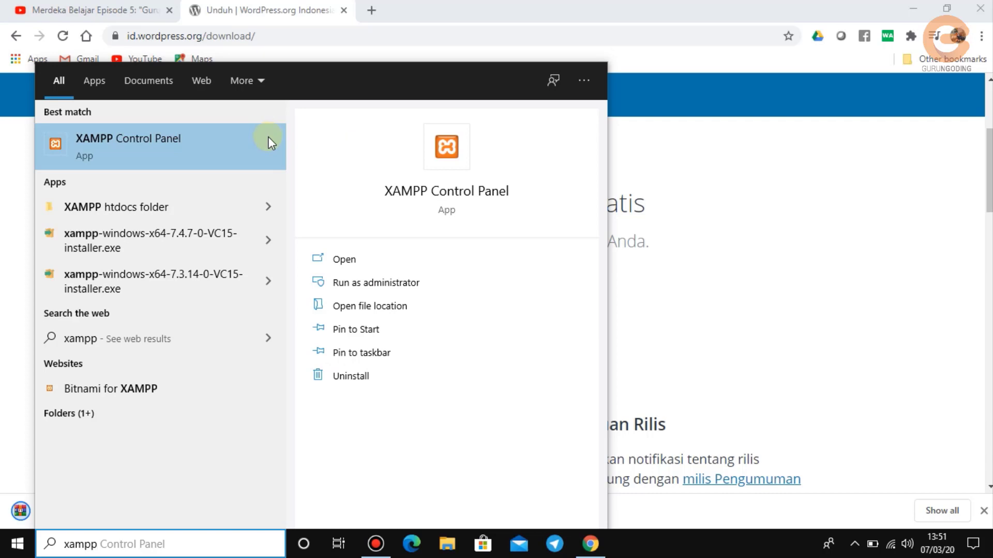
pyautogui.click(81, 544)
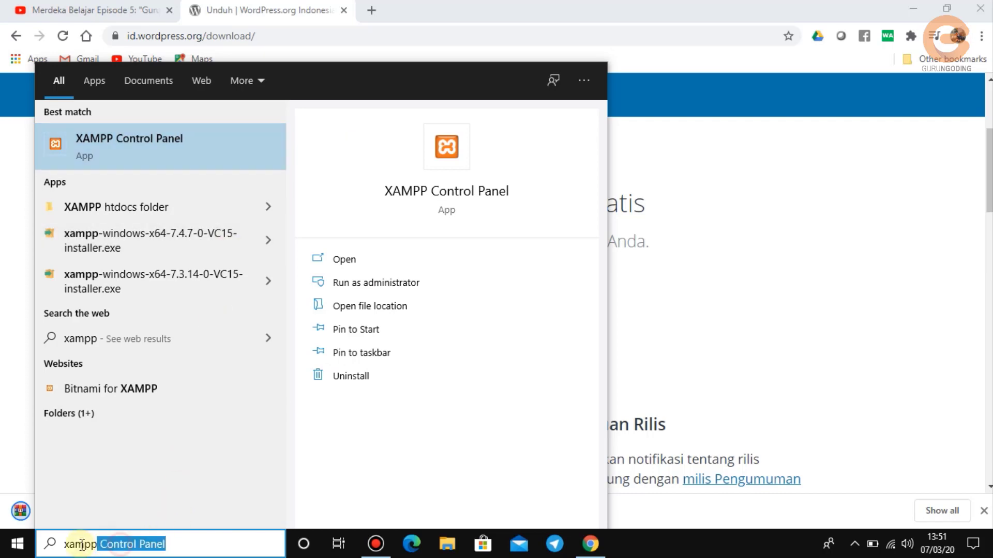
pyautogui.tripleClick(65, 547)
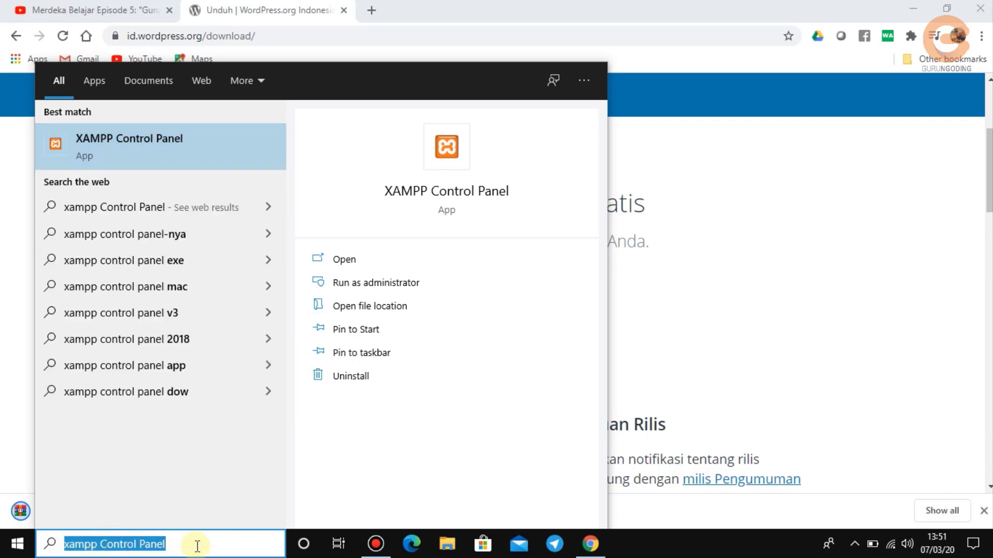
pyautogui.press('BackSpace')
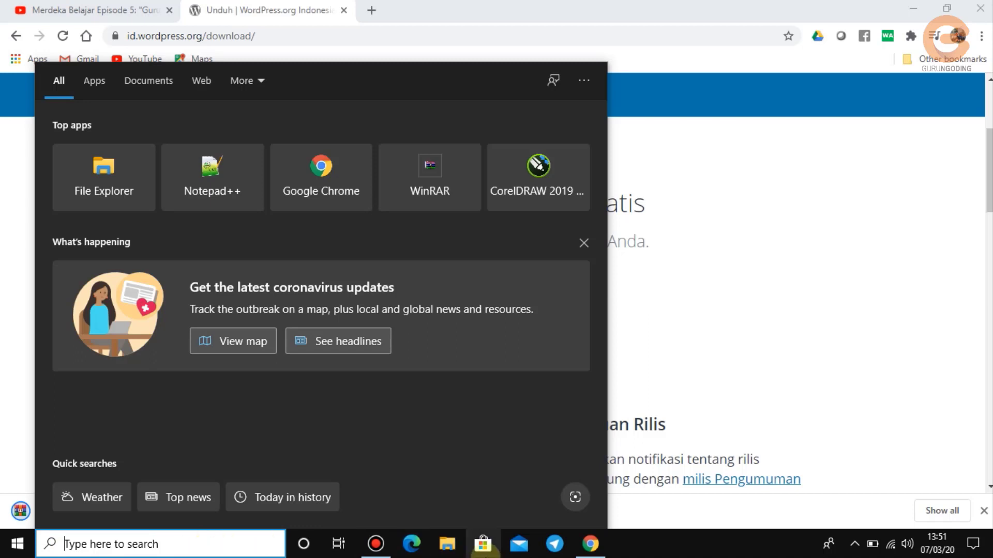
pyautogui.click(439, 552)
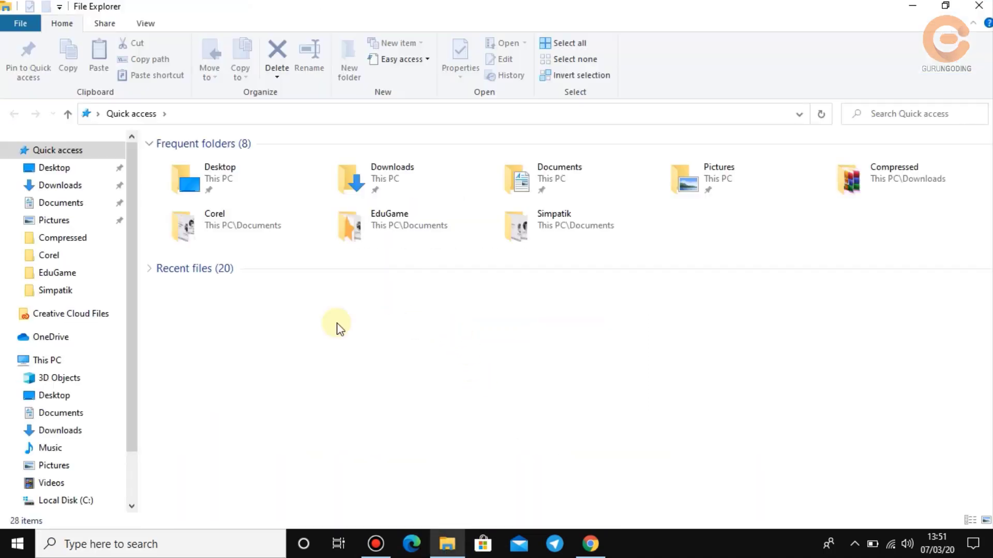
# Browse File Explorer to C:\xamppwordpress\htdocs, then switch back to Chrome.
pyautogui.click(46, 362)
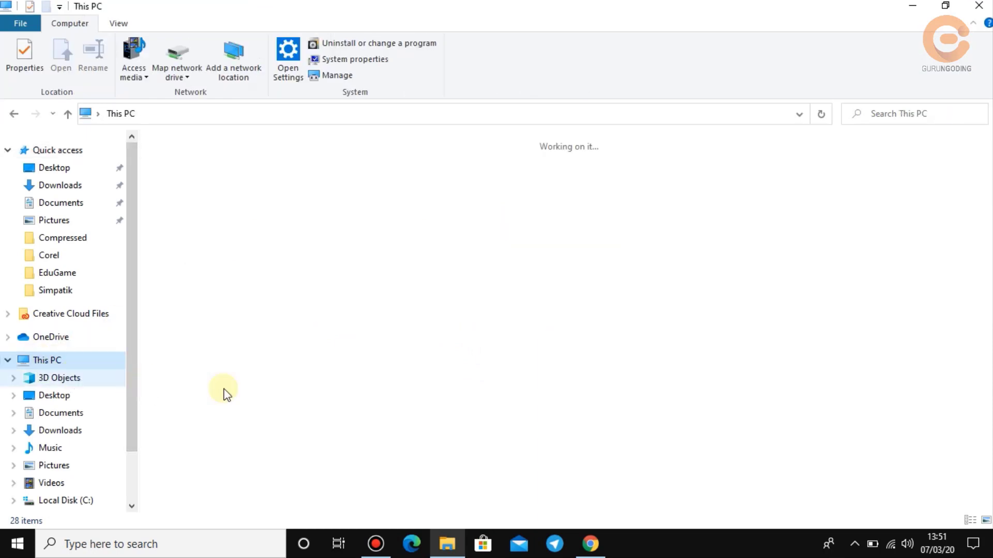
pyautogui.doubleClick(258, 283)
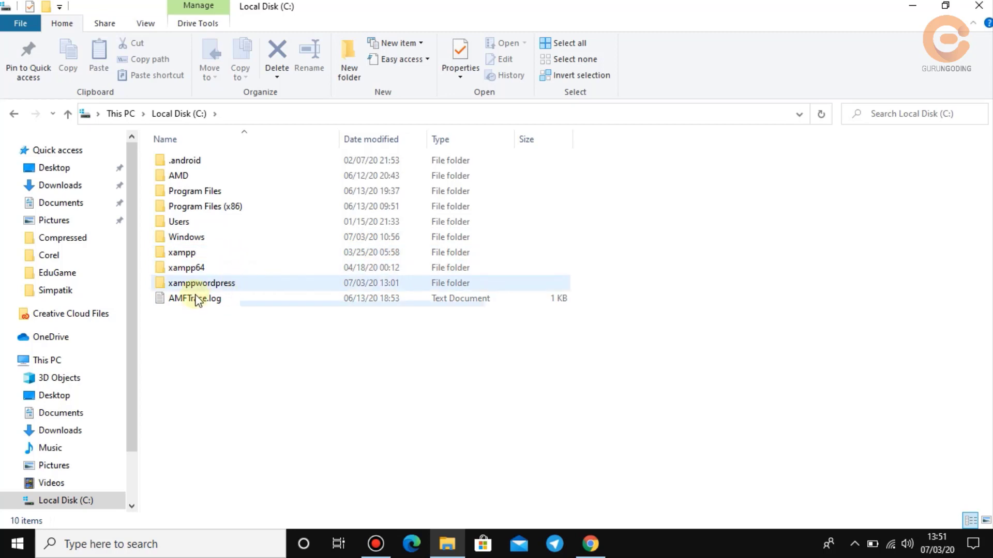
pyautogui.moveTo(212, 286)
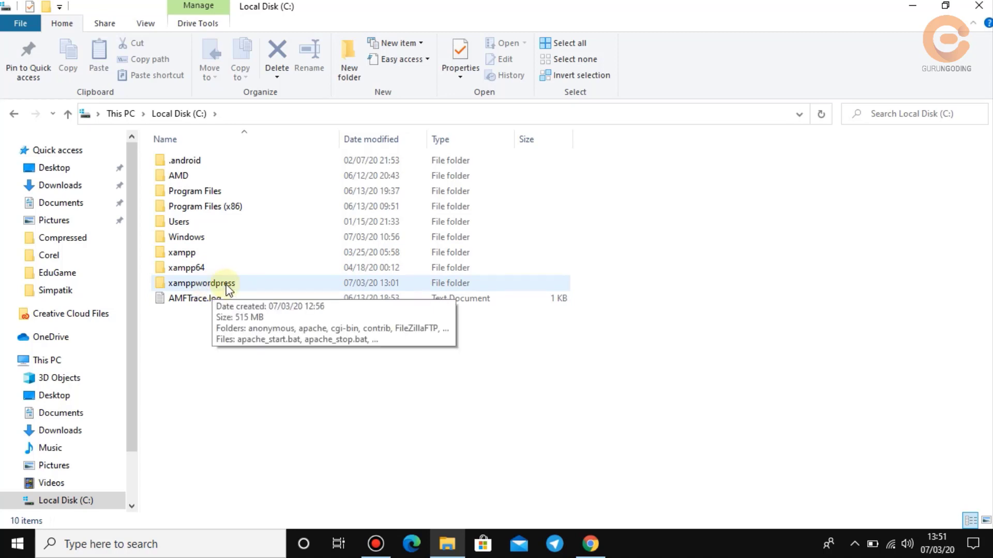
pyautogui.doubleClick(228, 288)
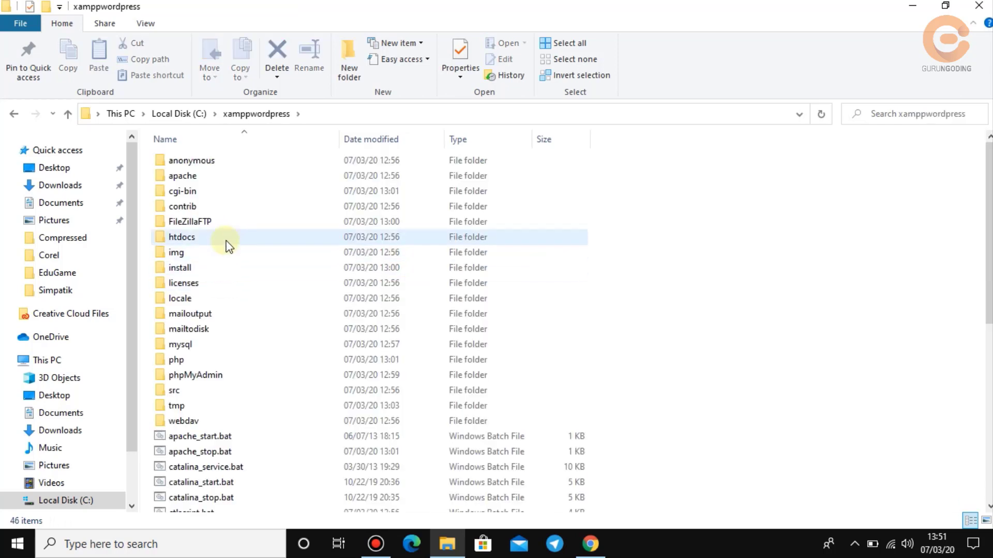
pyautogui.moveTo(207, 240)
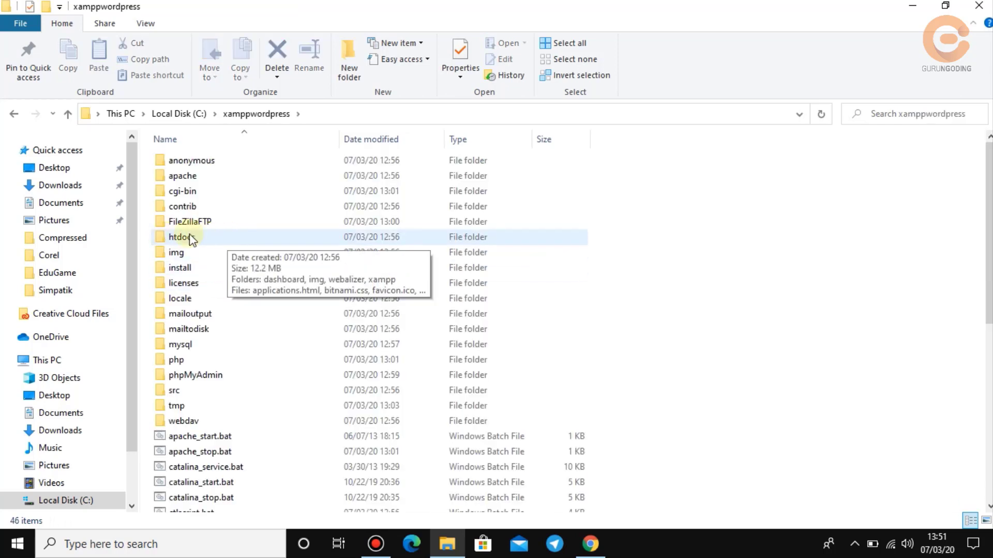
pyautogui.doubleClick(191, 239)
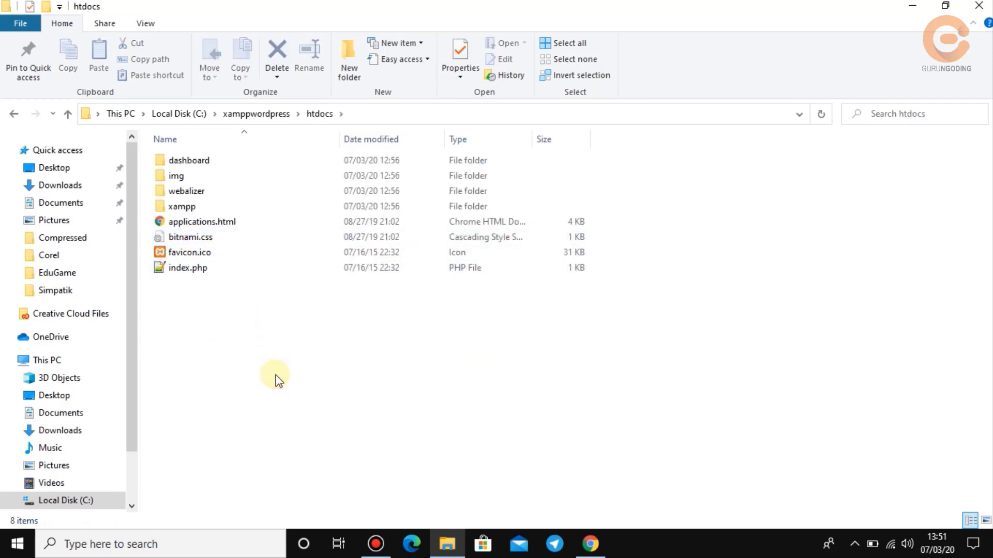
pyautogui.click(592, 544)
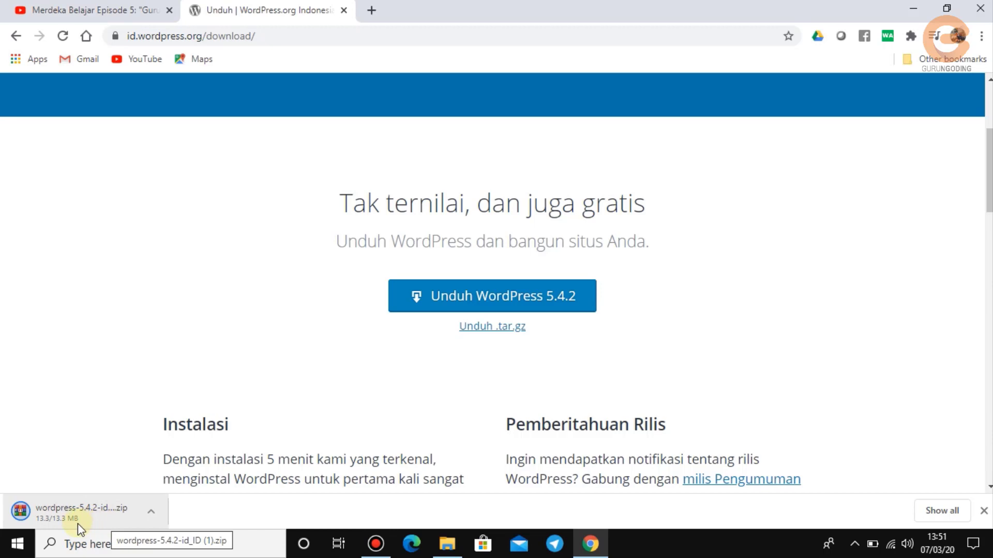
# Reveal the downloaded WordPress 5.4.2 zip in the Downloads folder from Chrome's download bar.
pyautogui.click(151, 513)
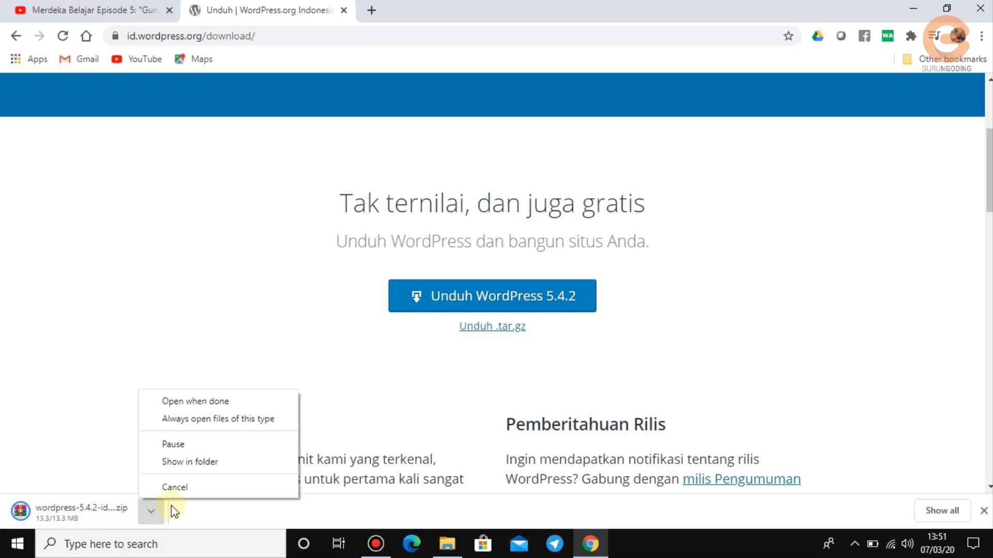
pyautogui.click(236, 468)
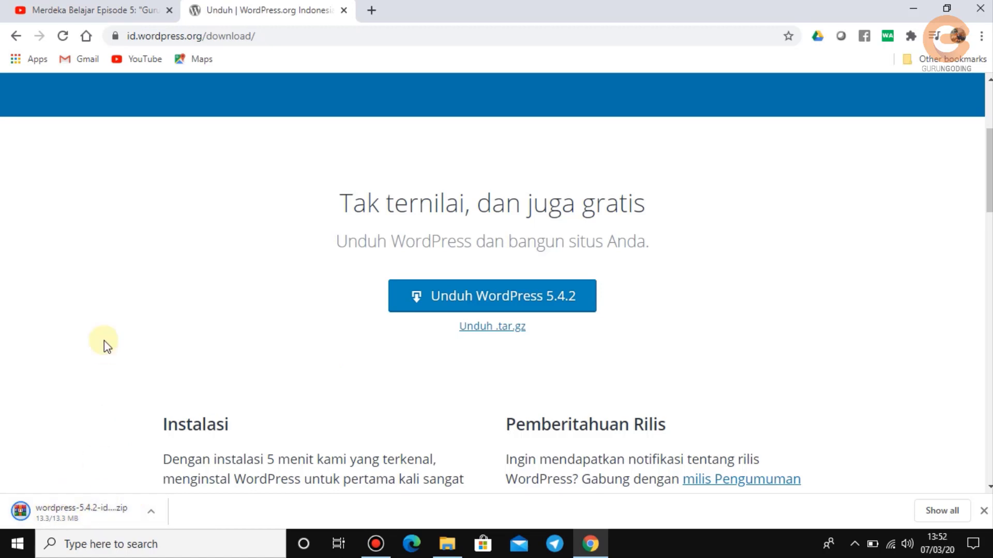
pyautogui.scroll(-3, 127, 309)
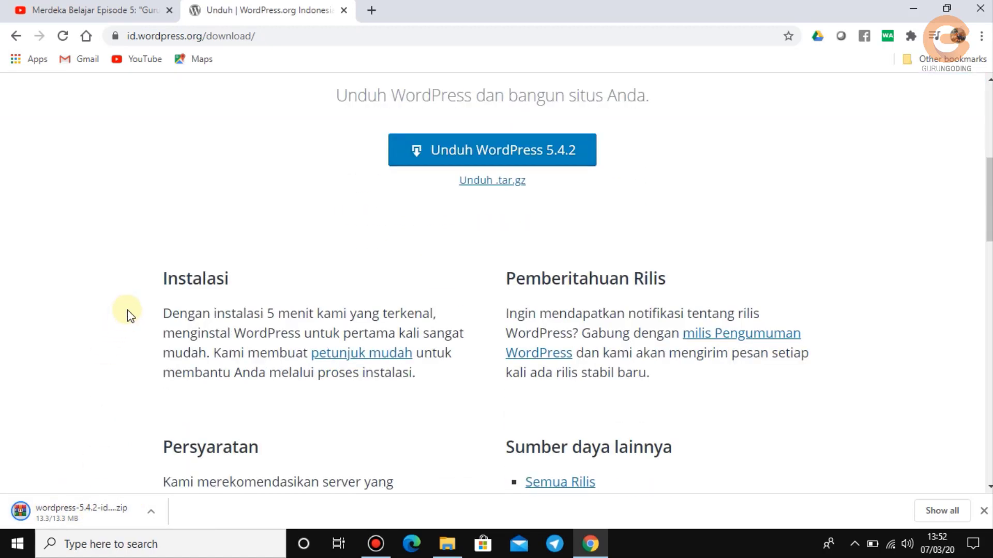
pyautogui.scroll(4, 127, 310)
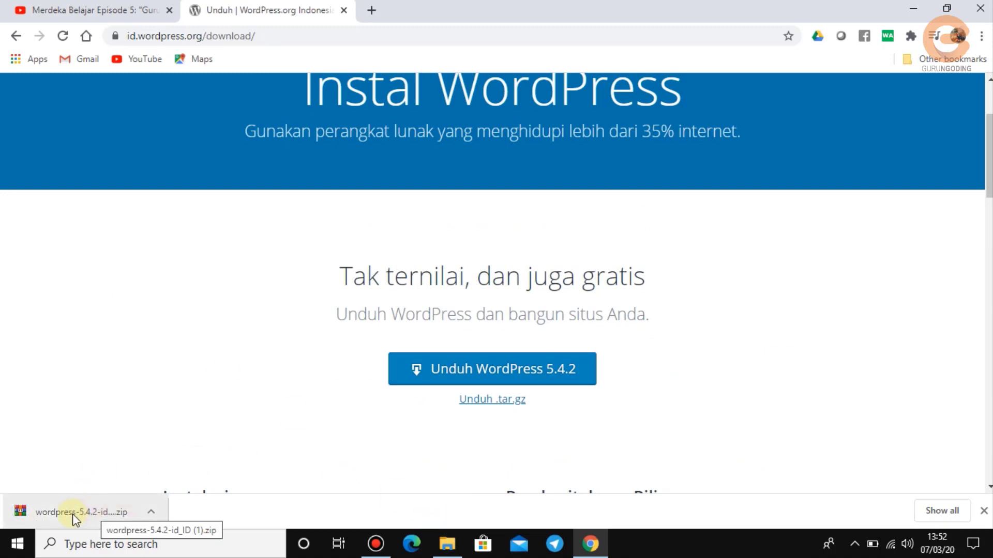
pyautogui.click(151, 512)
pyautogui.click(222, 466)
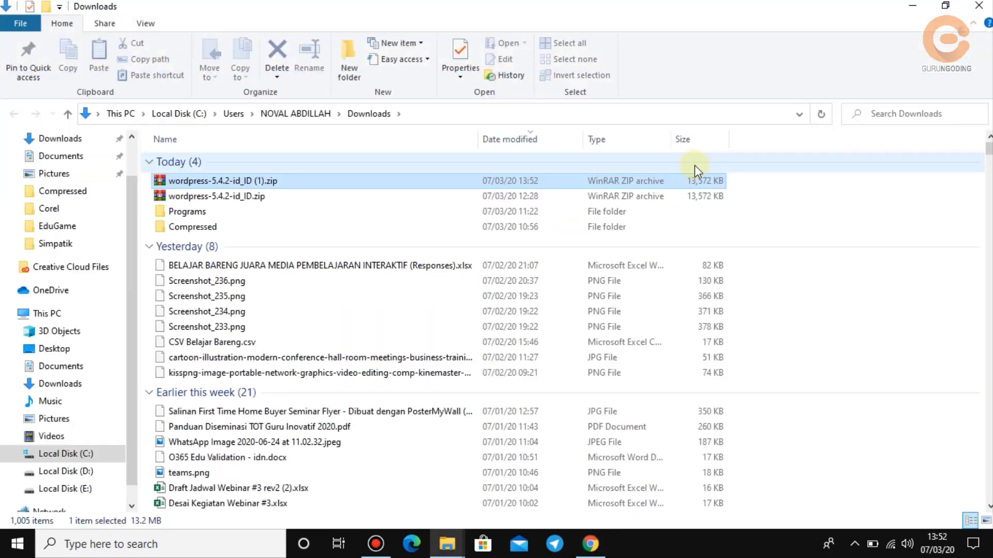
# Open the WordPress zip in WinRAR and drag its wordpress folder into htdocs.
pyautogui.doubleClick(258, 182)
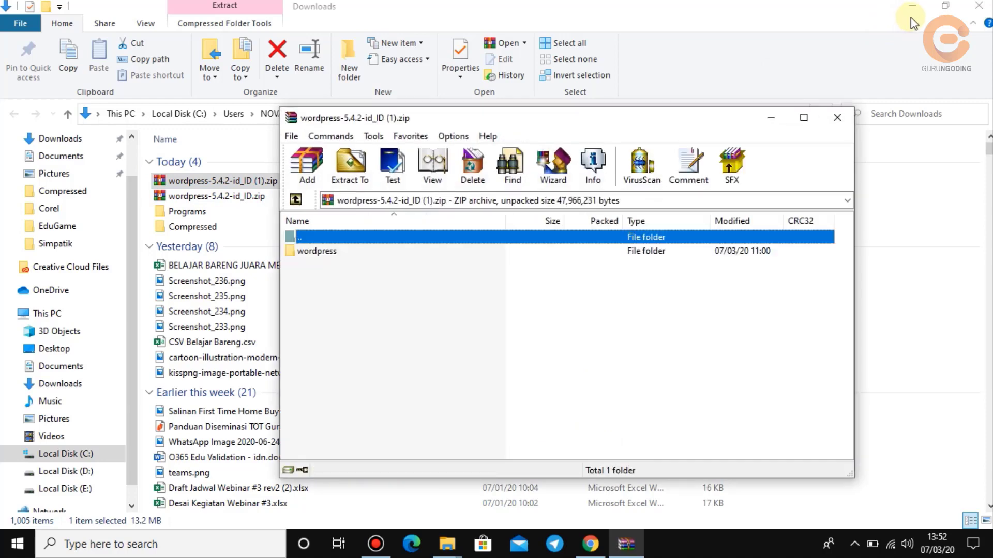
pyautogui.click(911, 13)
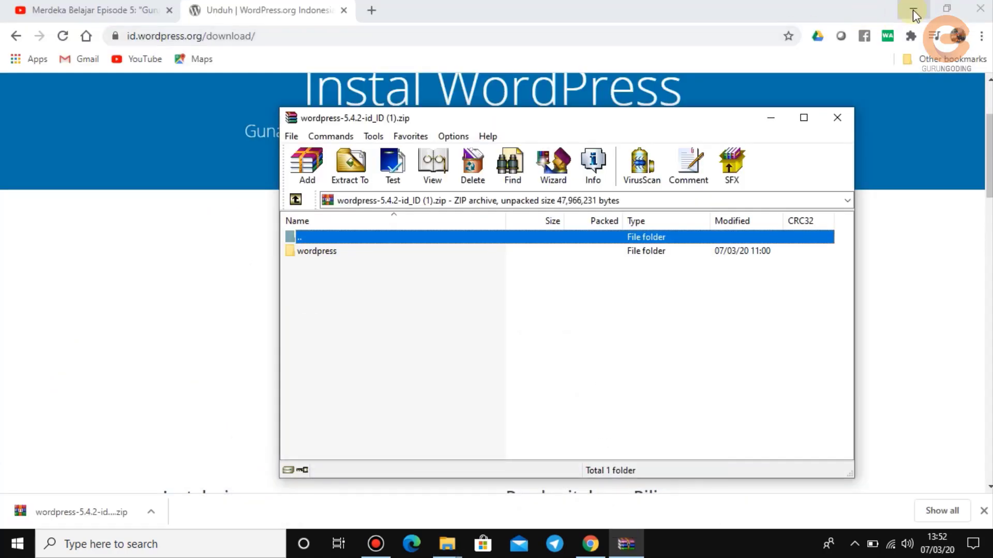
pyautogui.click(913, 13)
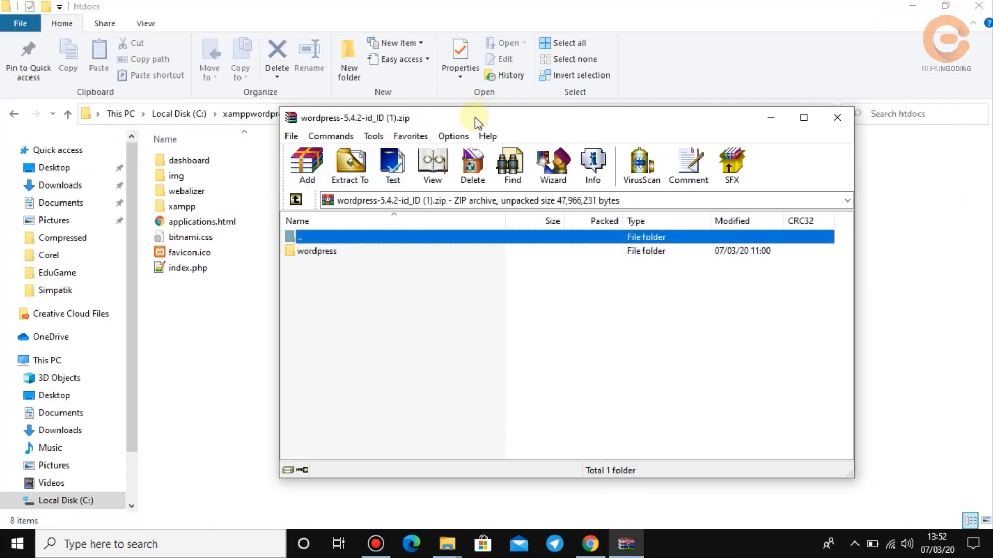
pyautogui.moveTo(475, 116); pyautogui.dragTo(632, 178)
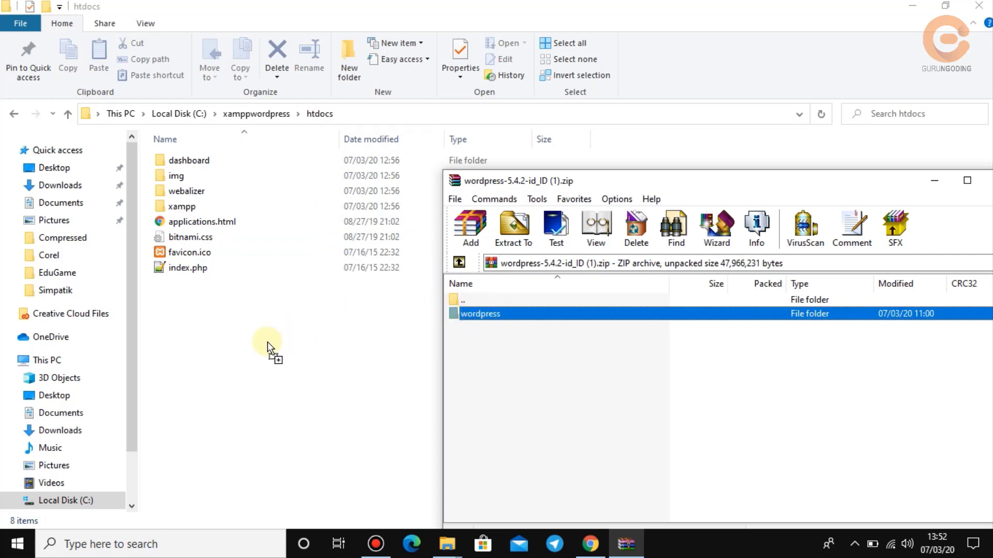
pyautogui.moveTo(267, 342); pyautogui.dragTo(268, 343)
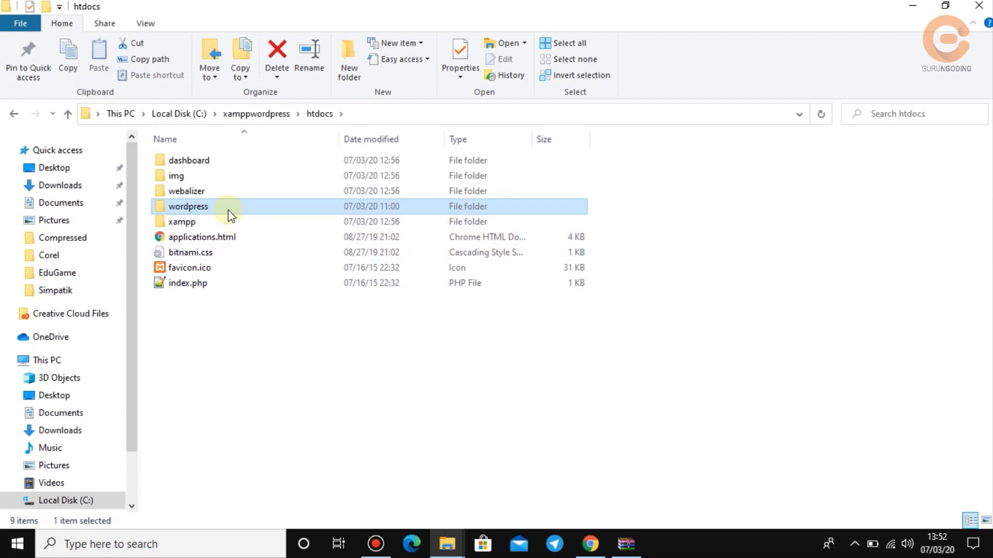
# Check the extracted wordpress folder's files, then return to Chrome and close its download bar.
pyautogui.moveTo(228, 210)
pyautogui.doubleClick(230, 206)
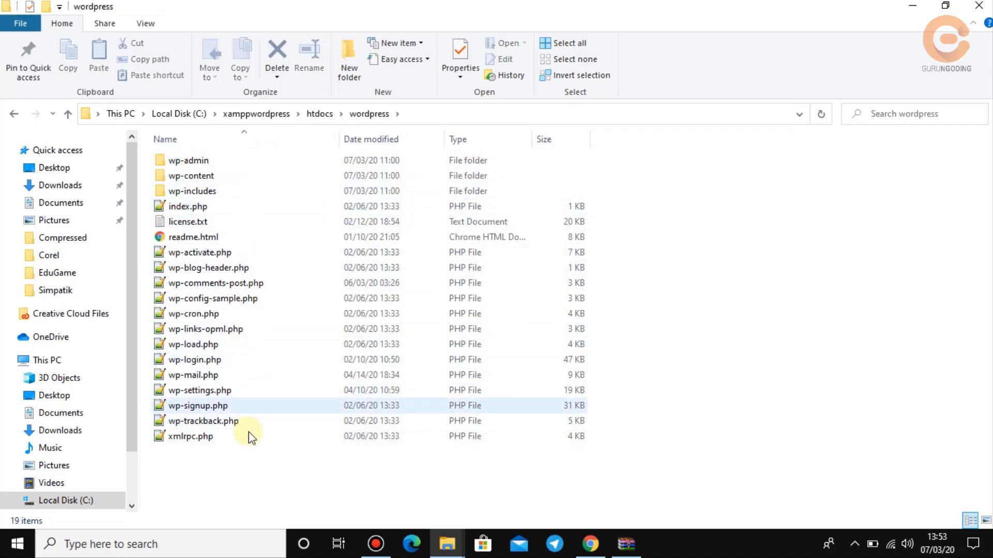
pyautogui.click(15, 115)
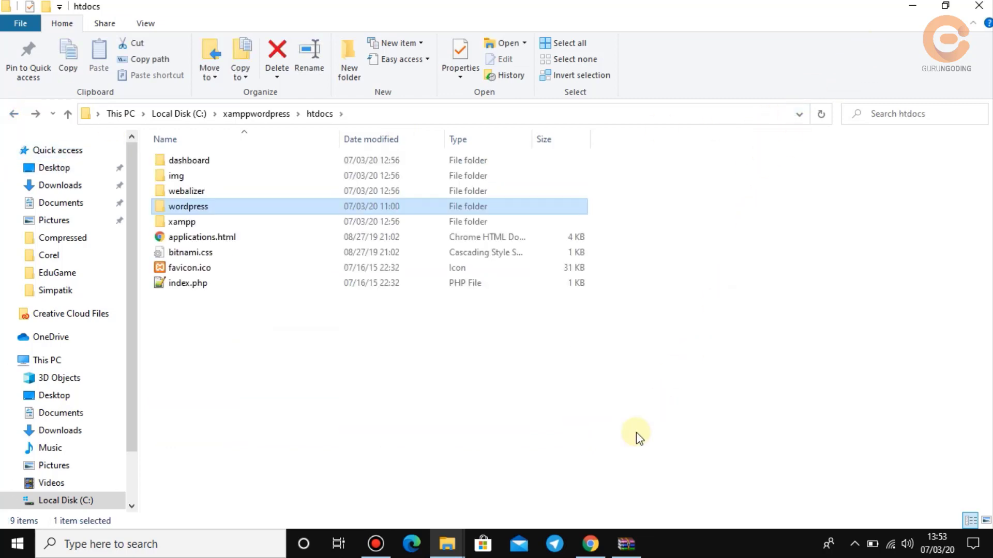
pyautogui.click(591, 554)
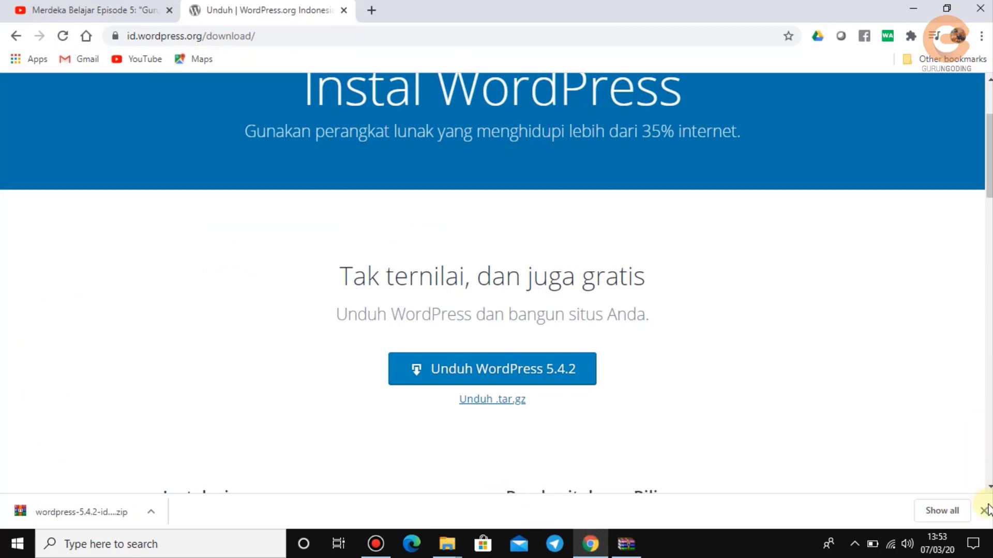
pyautogui.click(984, 512)
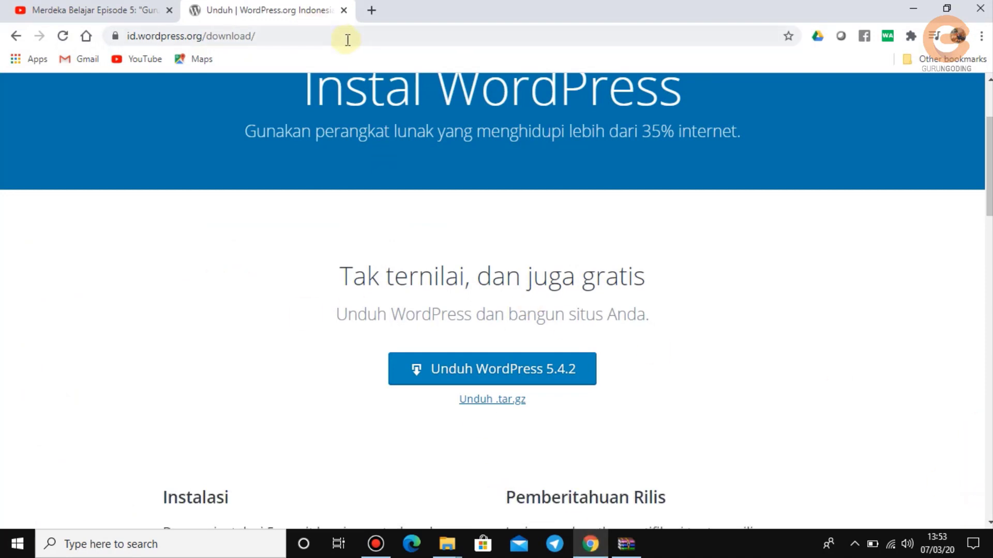
# Open a blank Chrome tab, then launch xampp-control.exe from the xamppwordpress folder.
pyautogui.click(372, 11)
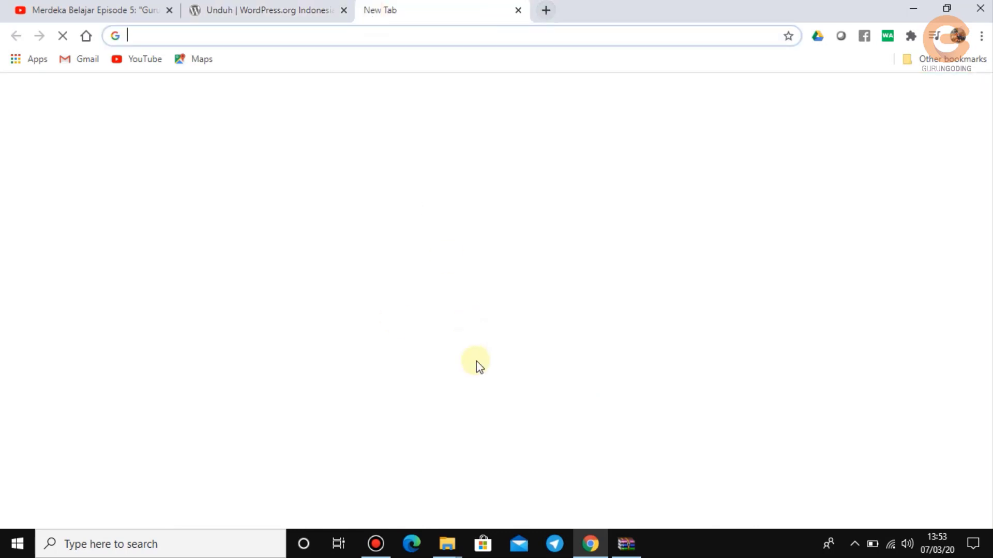
pyautogui.moveTo(455, 553)
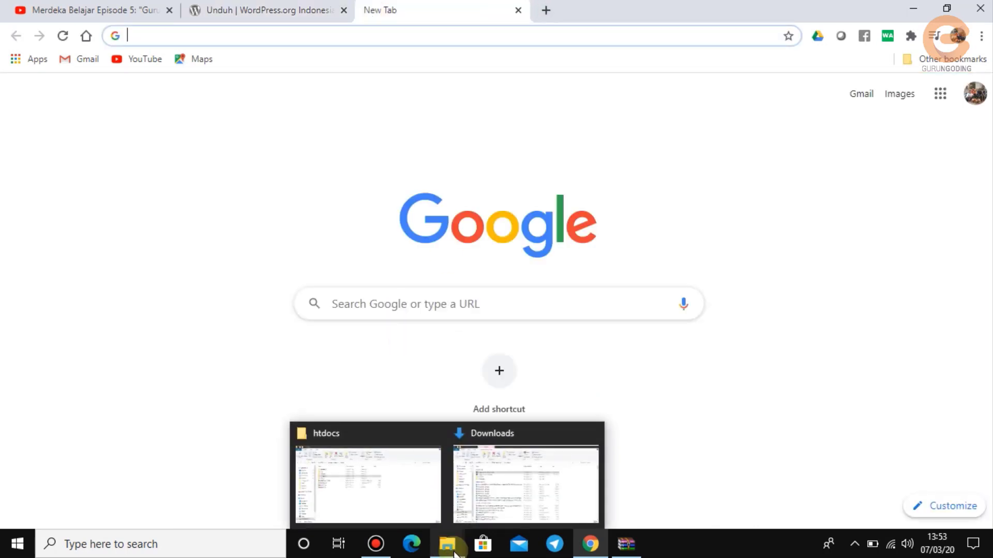
pyautogui.click(417, 512)
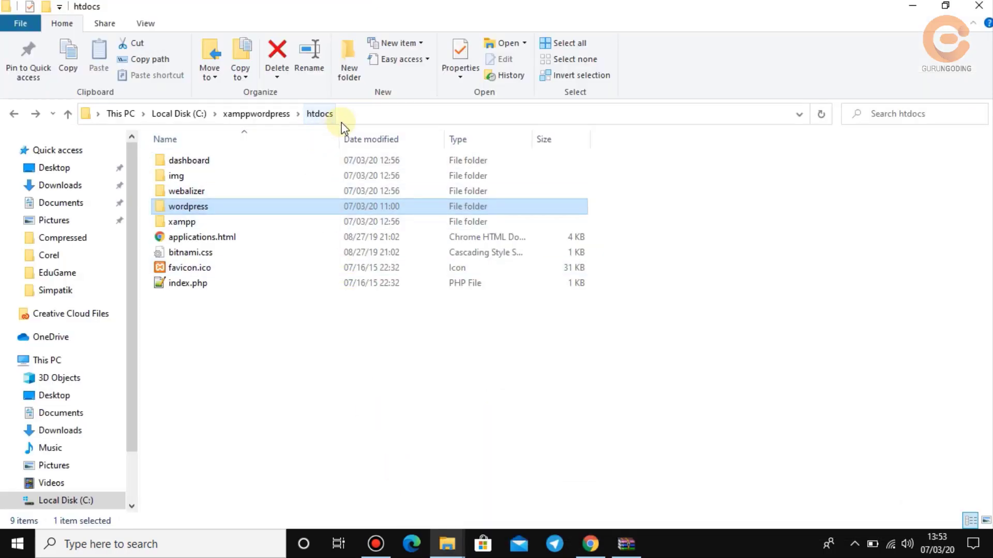
pyautogui.click(263, 120)
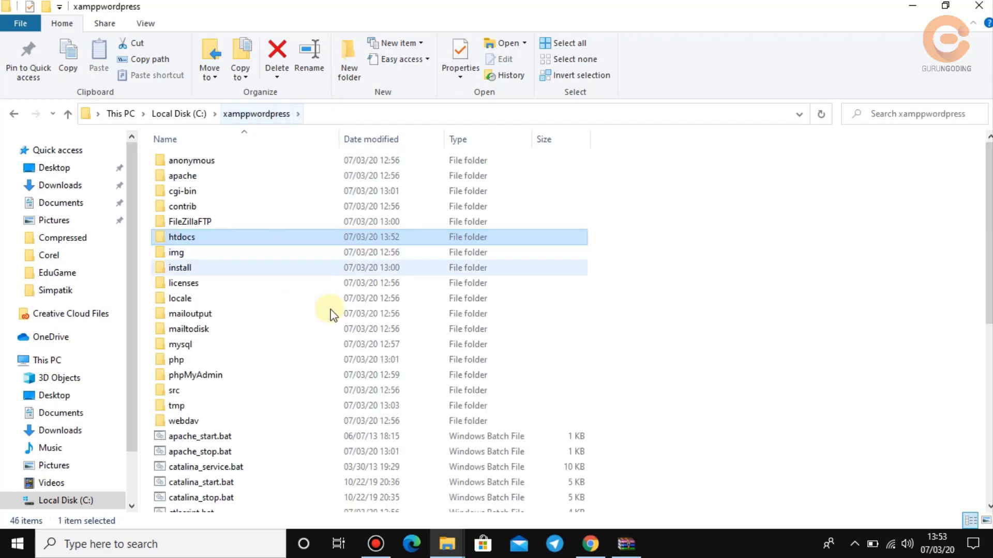
pyautogui.scroll(-4, 708, 316)
pyautogui.scroll(-4, 708, 317)
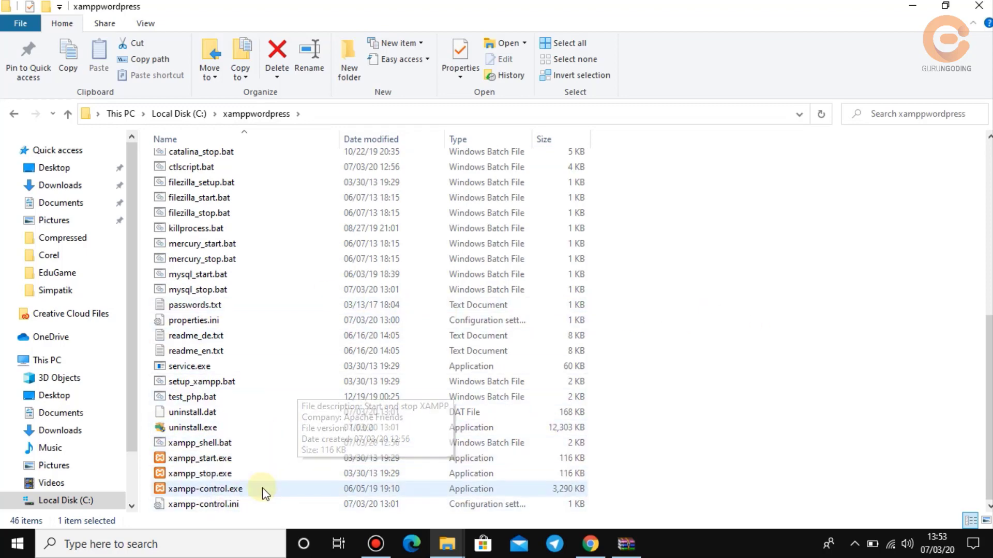
pyautogui.doubleClick(207, 491)
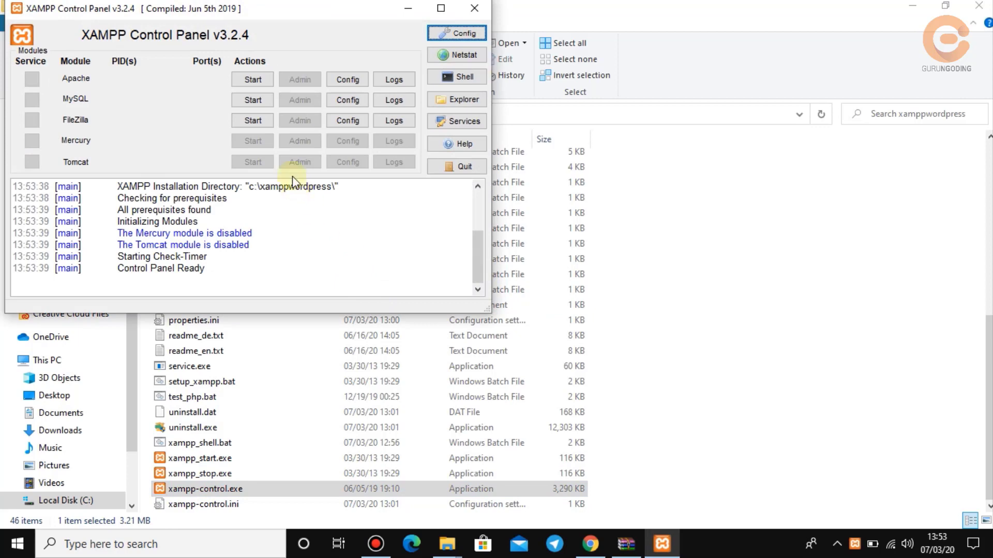
# Start the Apache and MySQL services, then close the XAMPP Control Panel window.
pyautogui.click(251, 79)
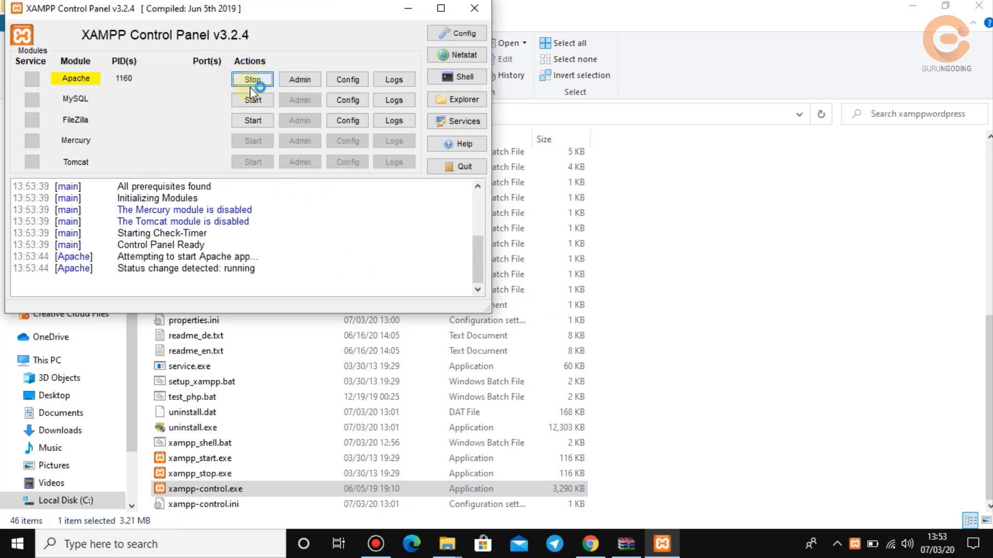
pyautogui.click(254, 101)
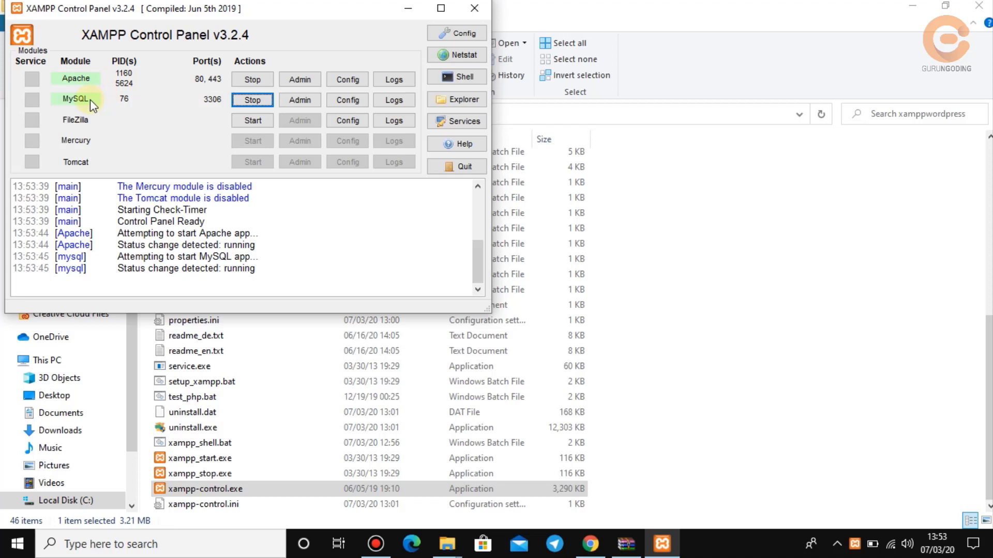
pyautogui.click(470, 11)
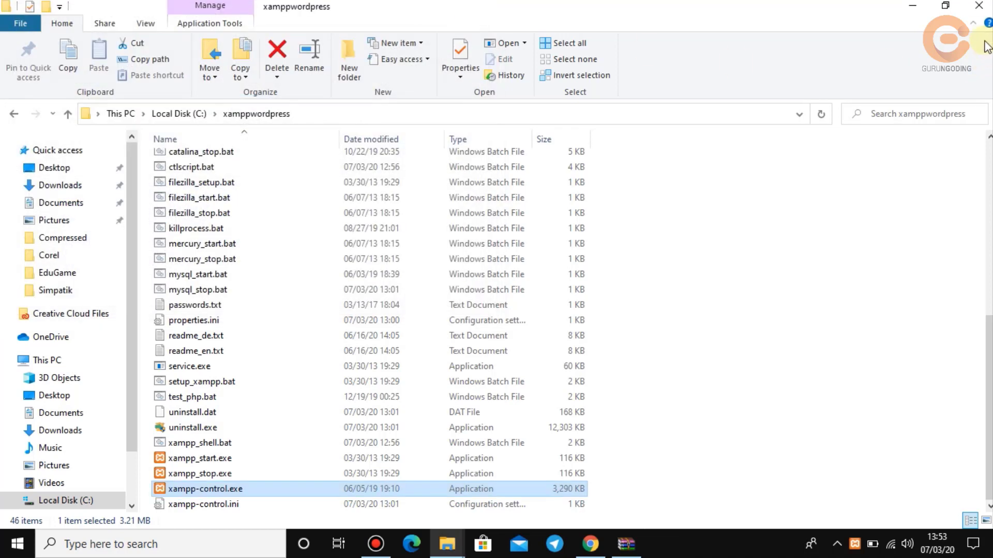
# Load localhost/phpmyadmin in the new Chrome tab.
pyautogui.click(913, 6)
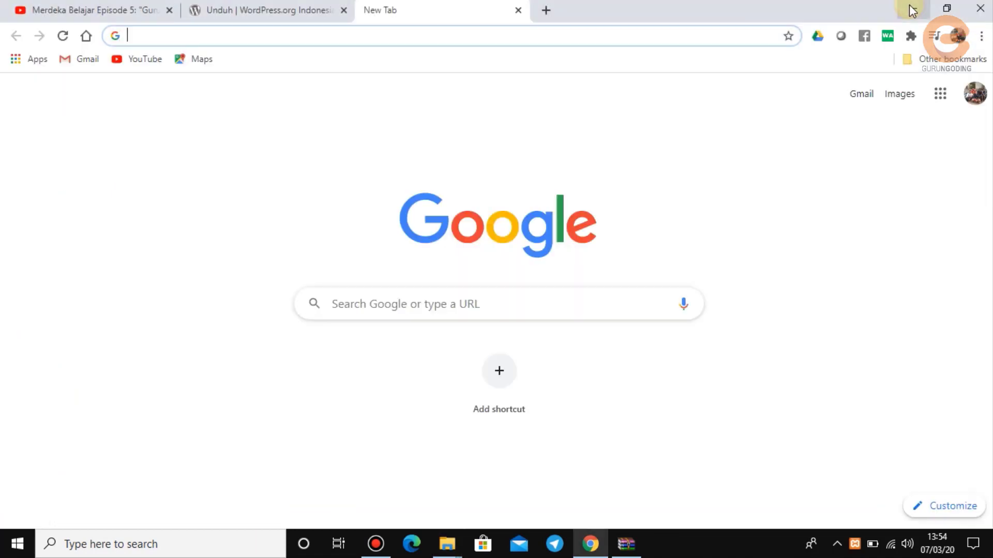
pyautogui.click(283, 39)
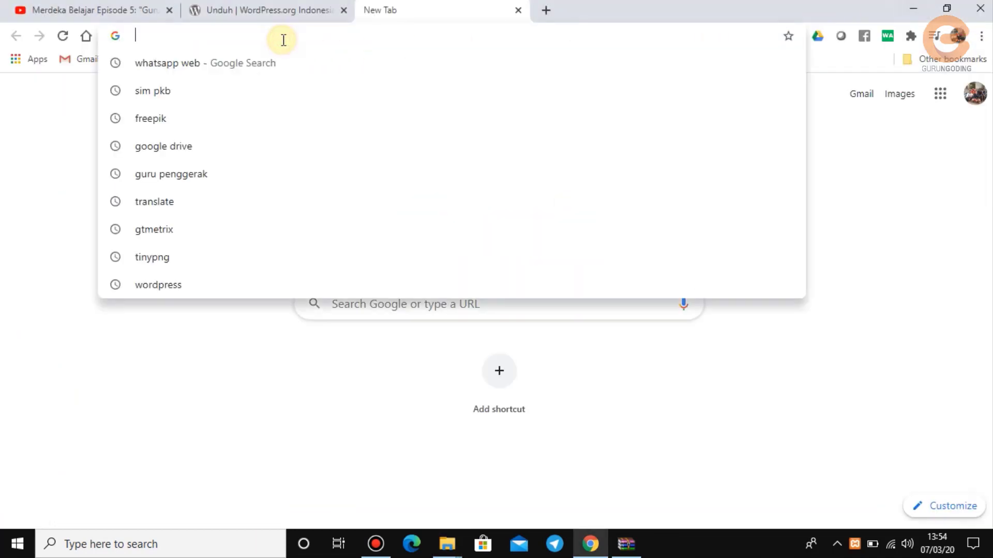
pyautogui.click(12, 160)
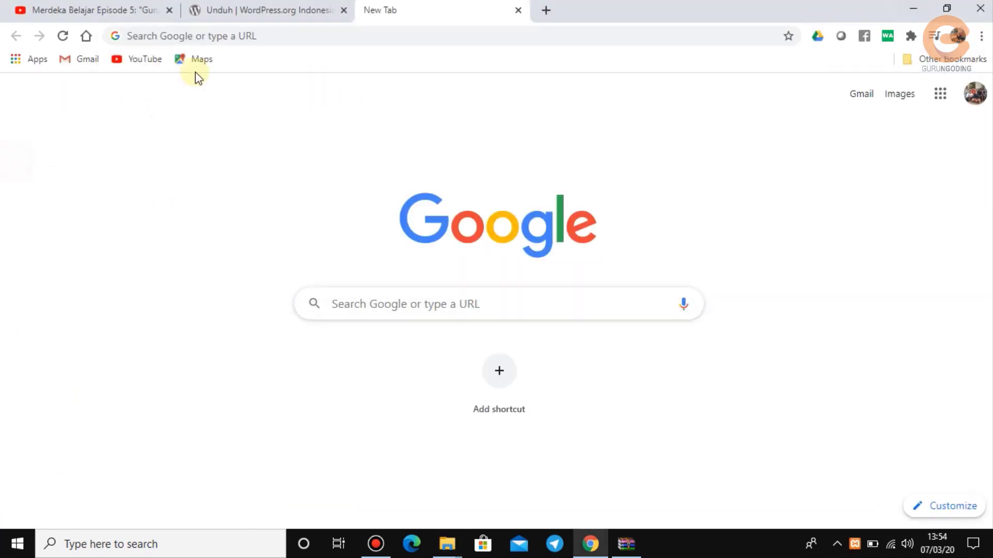
pyautogui.click(226, 39)
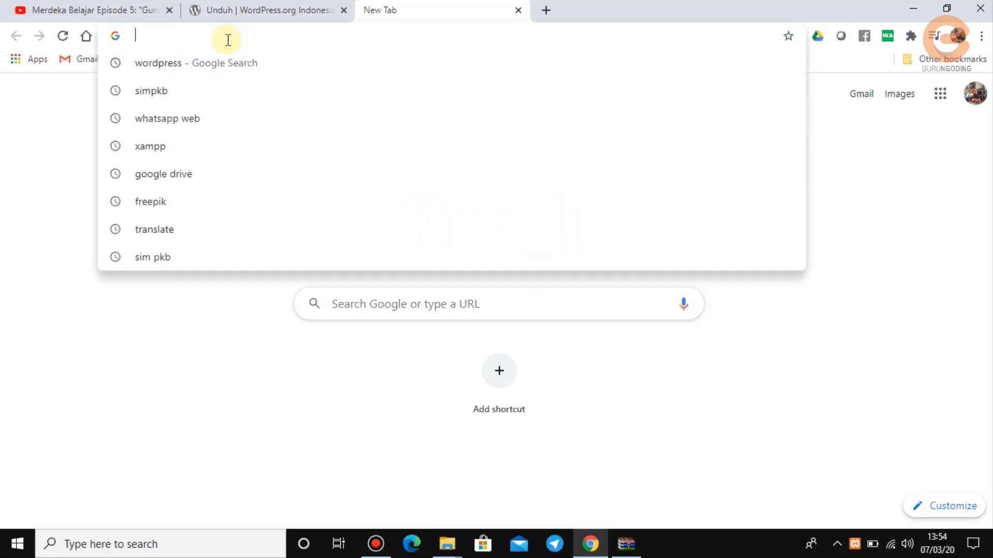
pyautogui.write('loca')
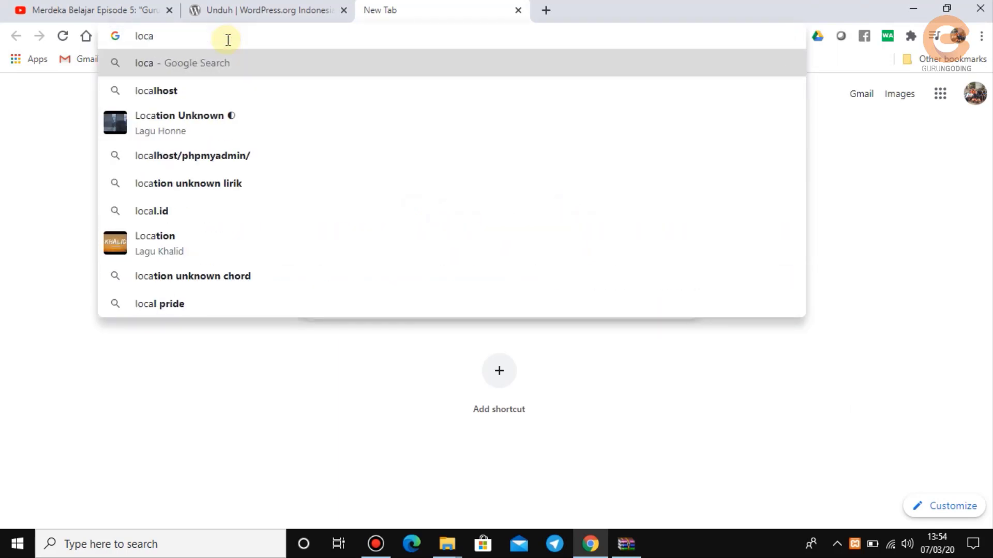
pyautogui.write('lhos')
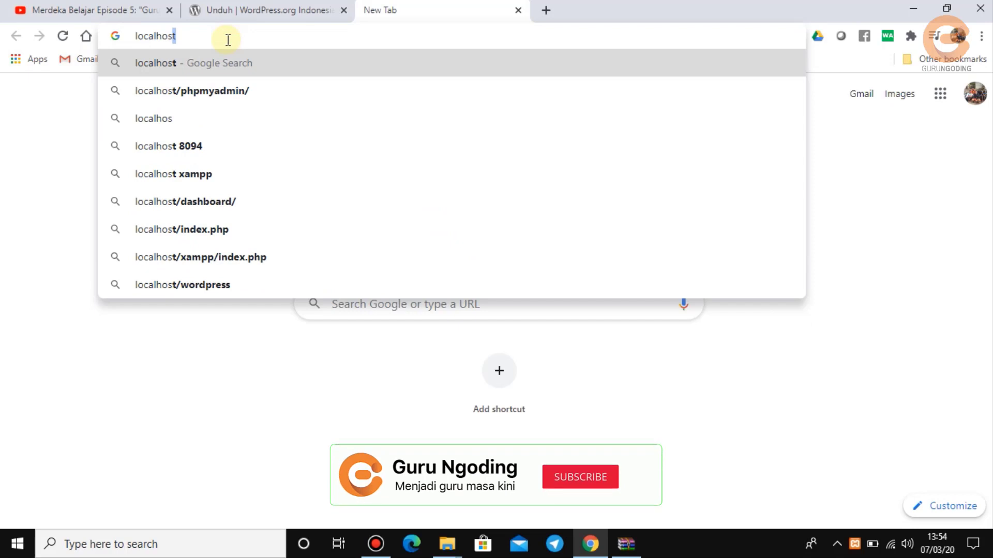
pyautogui.write('t')
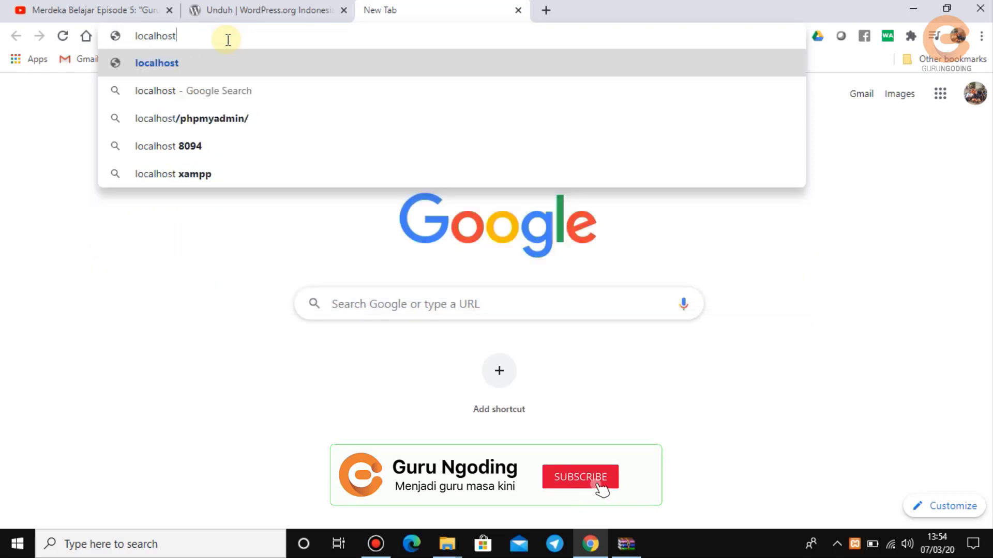
pyautogui.write('/p')
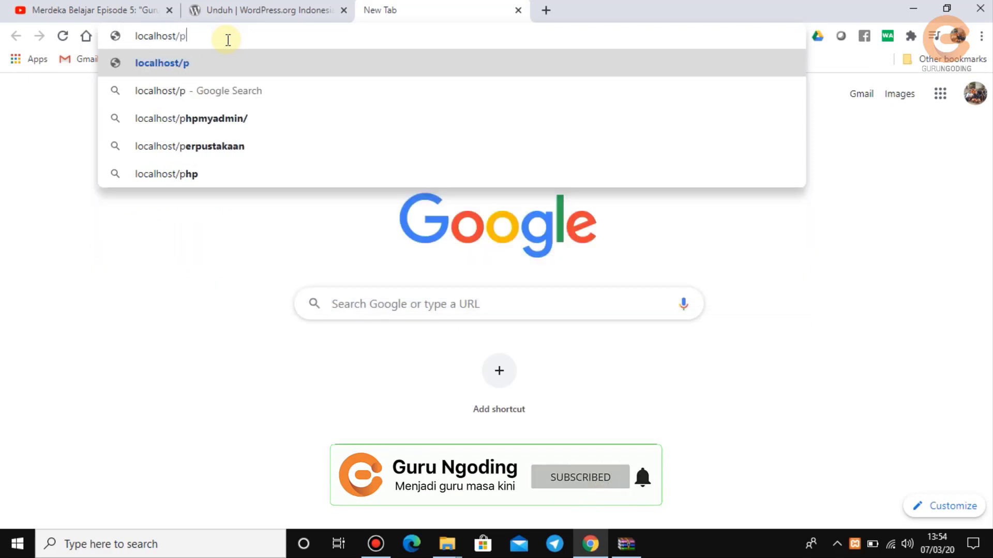
pyautogui.write('hpmy')
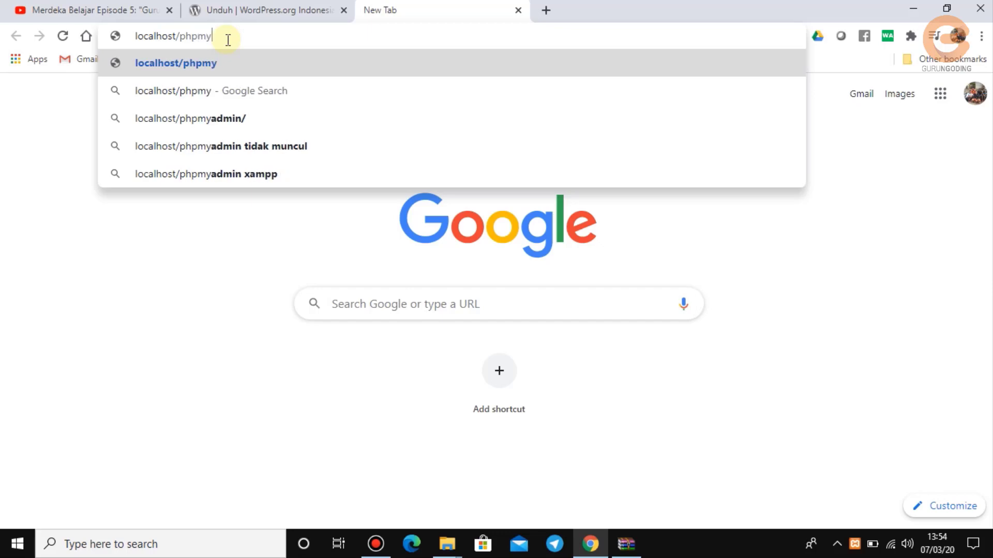
pyautogui.write('admin')
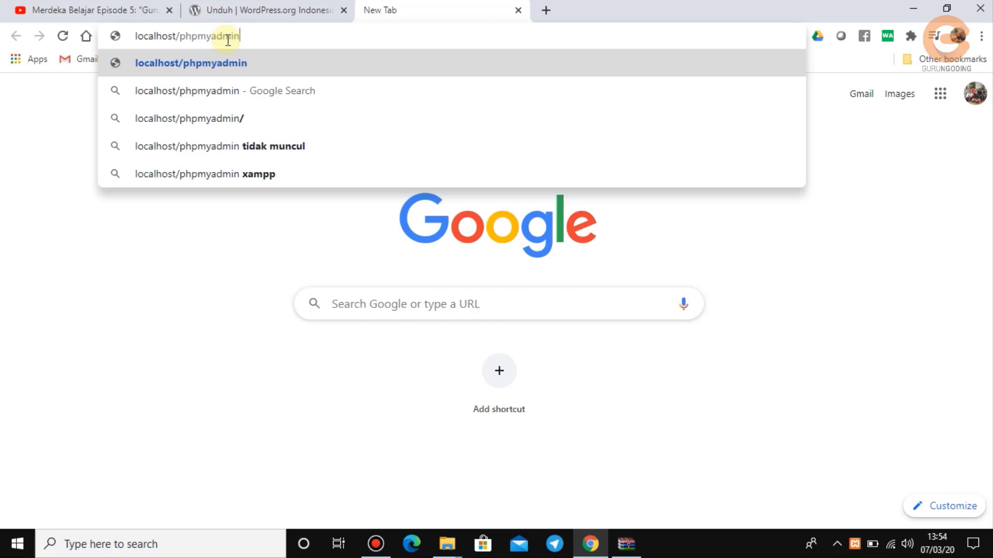
pyautogui.press('Return')
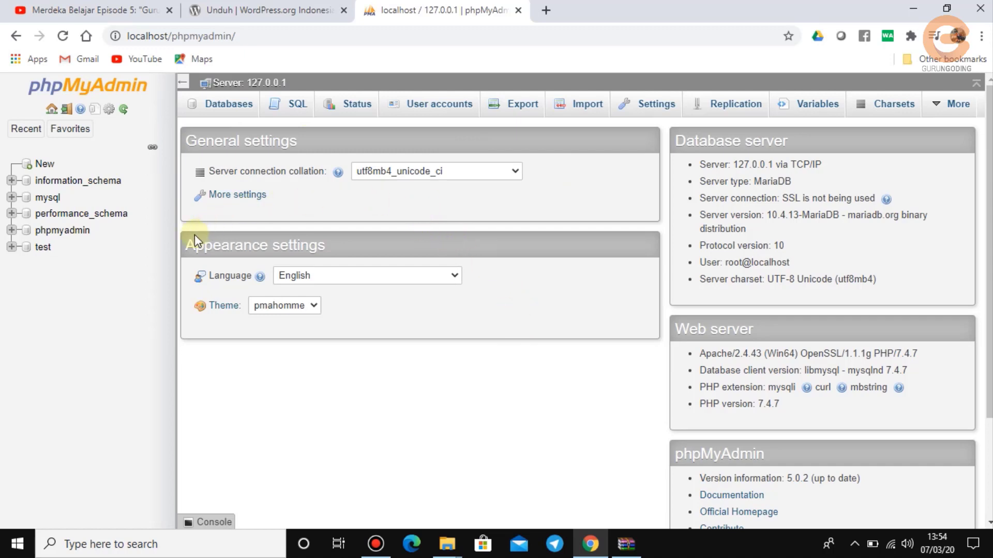
# Create a new phpMyAdmin database called wordpress from the create-database page.
pyautogui.click(44, 164)
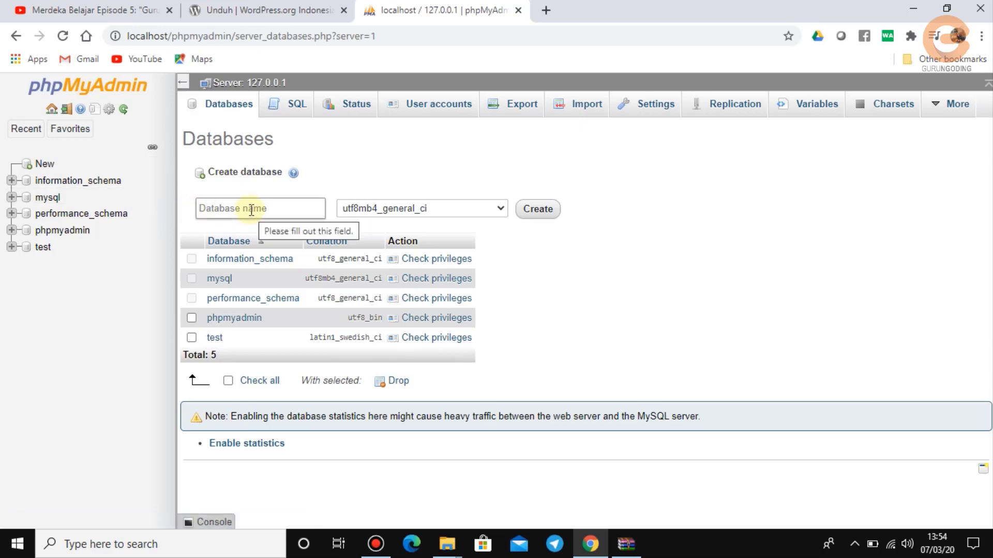
pyautogui.click(251, 210)
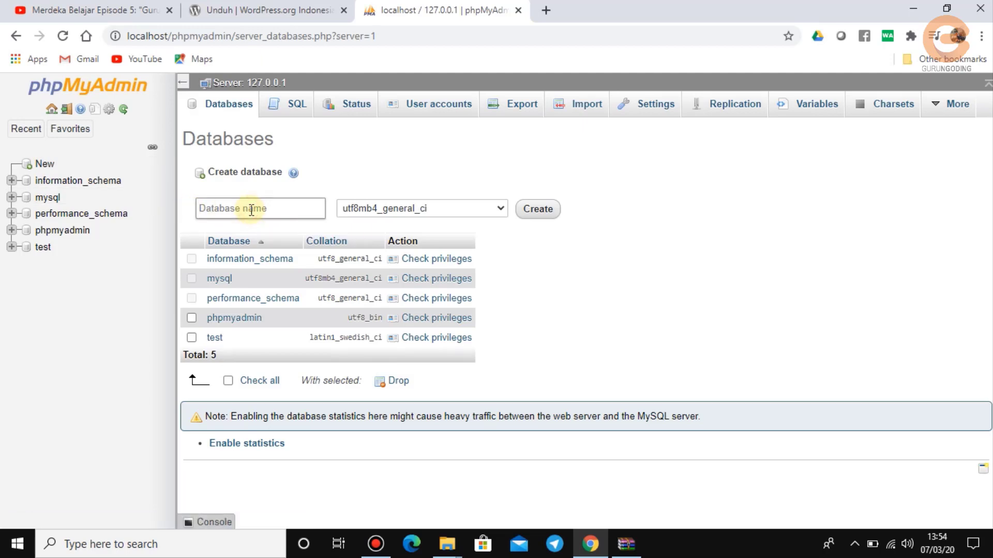
pyautogui.write('wordpress')
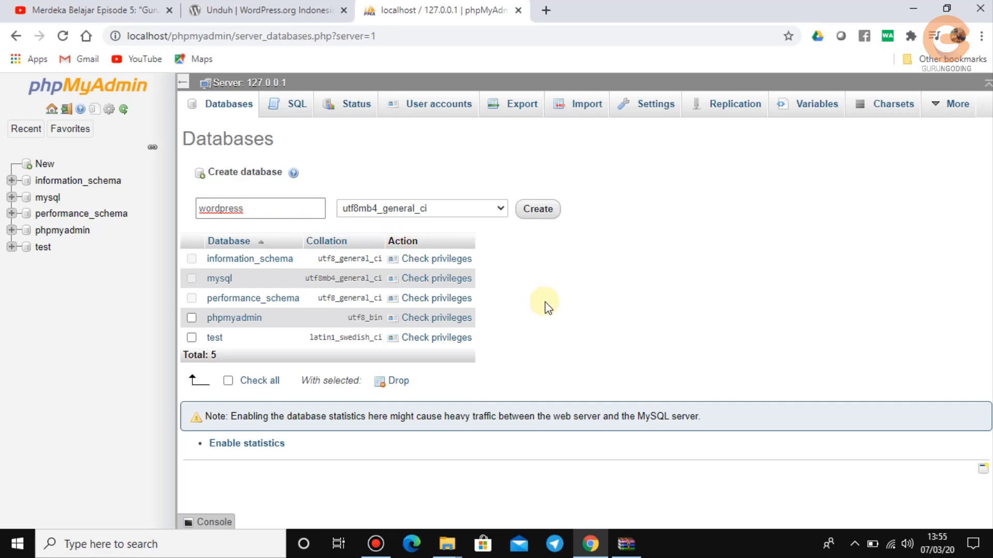
pyautogui.click(535, 209)
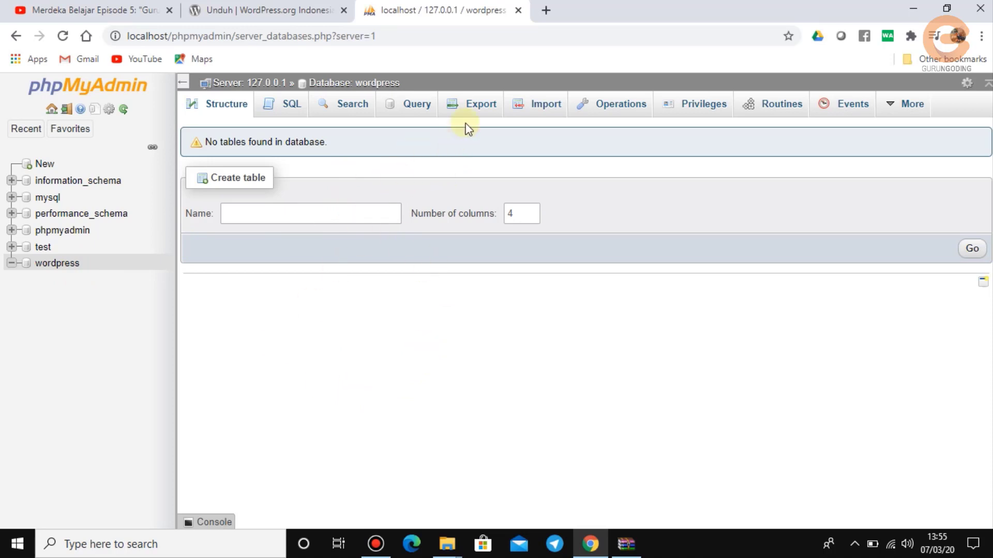
# Start a localhost/ address in a new tab and check the htdocs folder in C:\xamppwordpress.
pyautogui.click(547, 10)
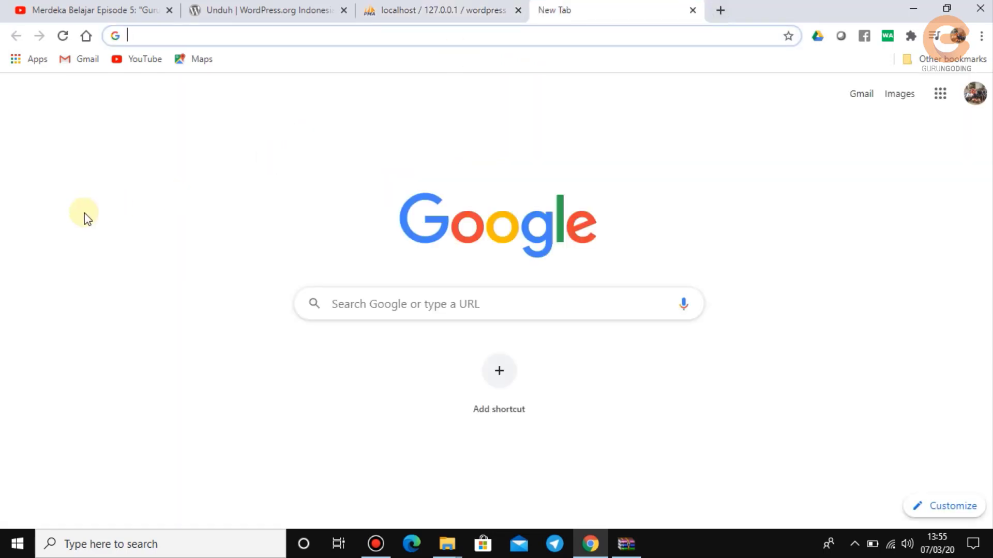
pyautogui.write('loca')
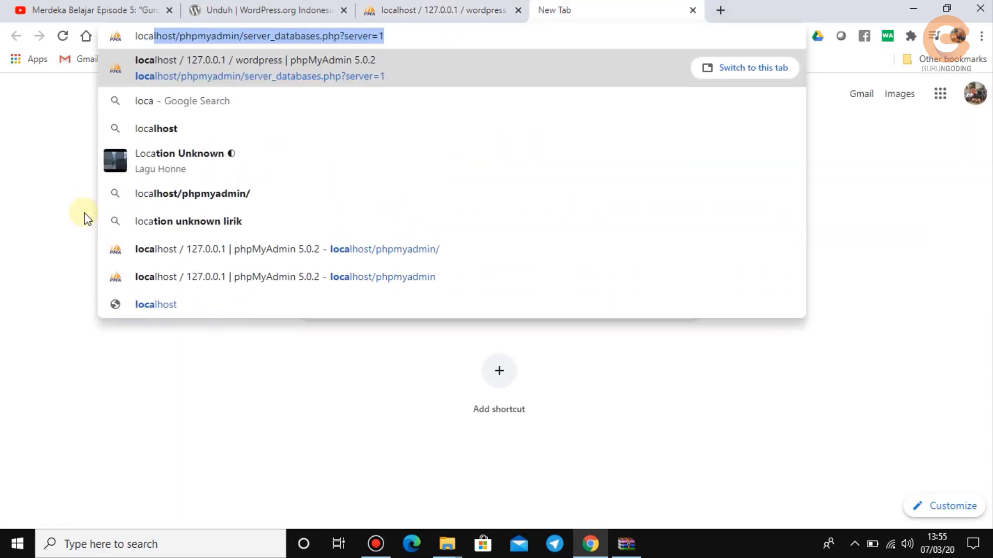
pyautogui.write('lho')
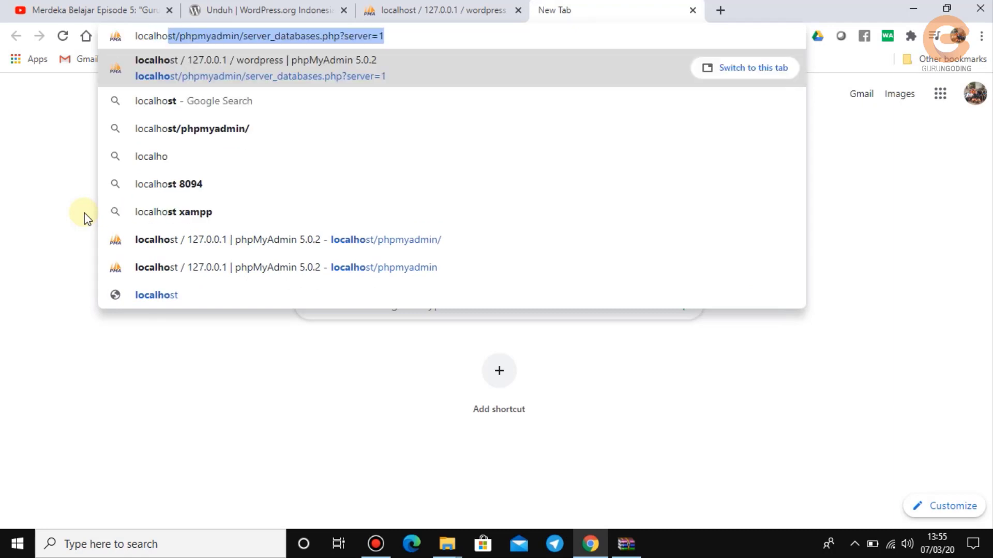
pyautogui.write('st/')
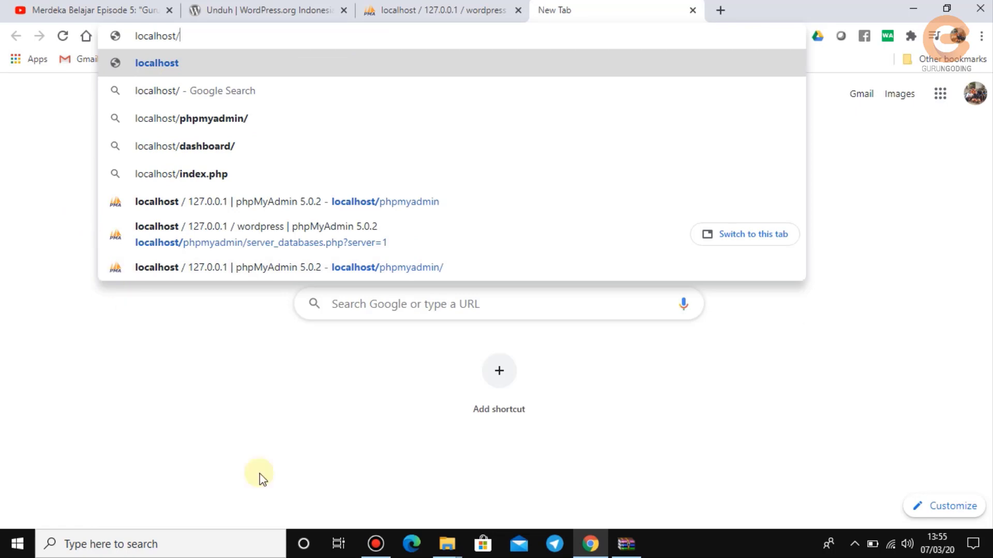
pyautogui.click(448, 547)
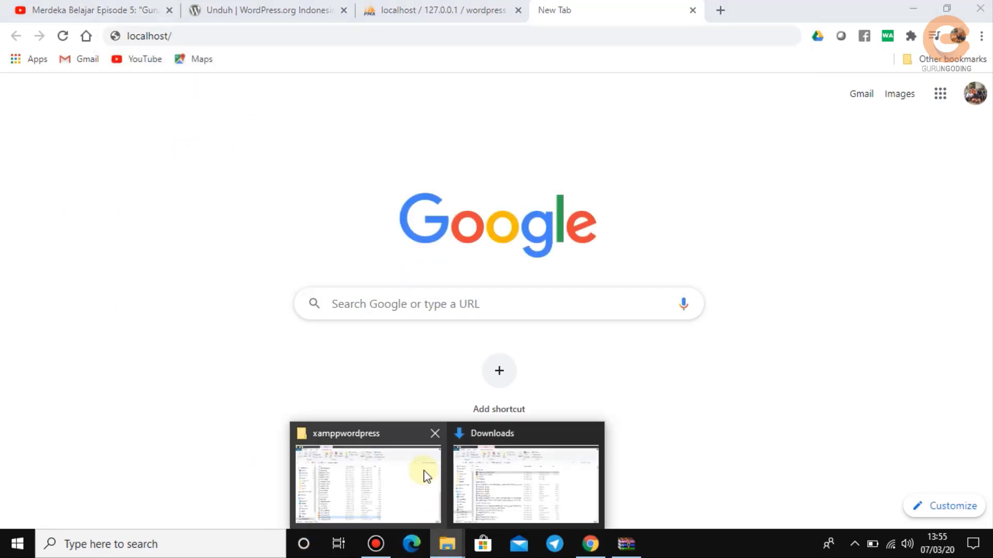
pyautogui.click(423, 472)
pyautogui.click(257, 114)
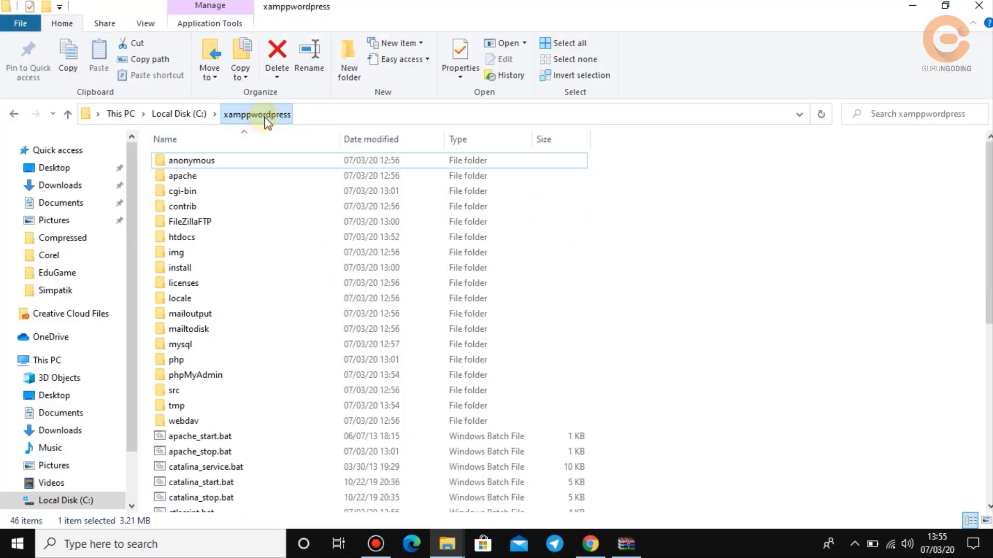
pyautogui.click(208, 237)
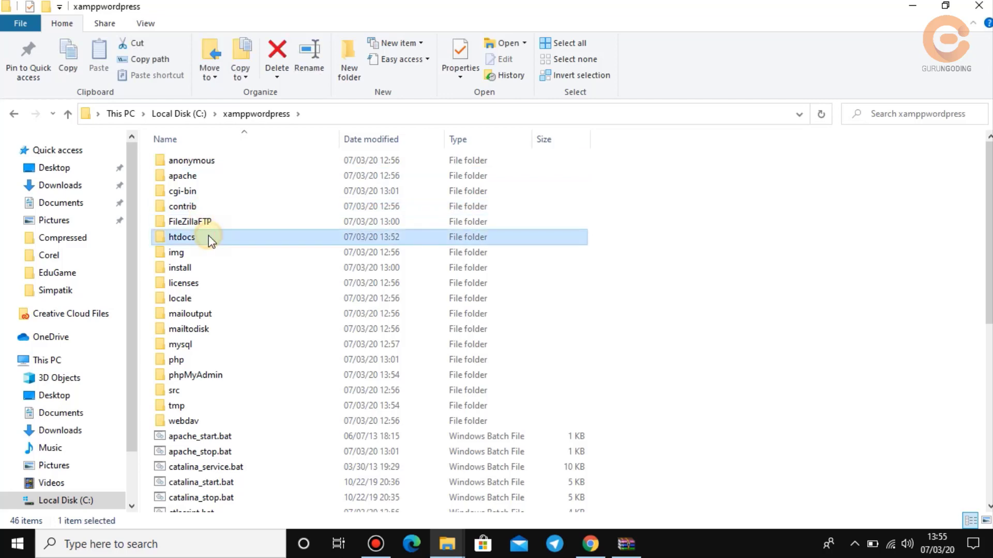
pyautogui.doubleClick(209, 238)
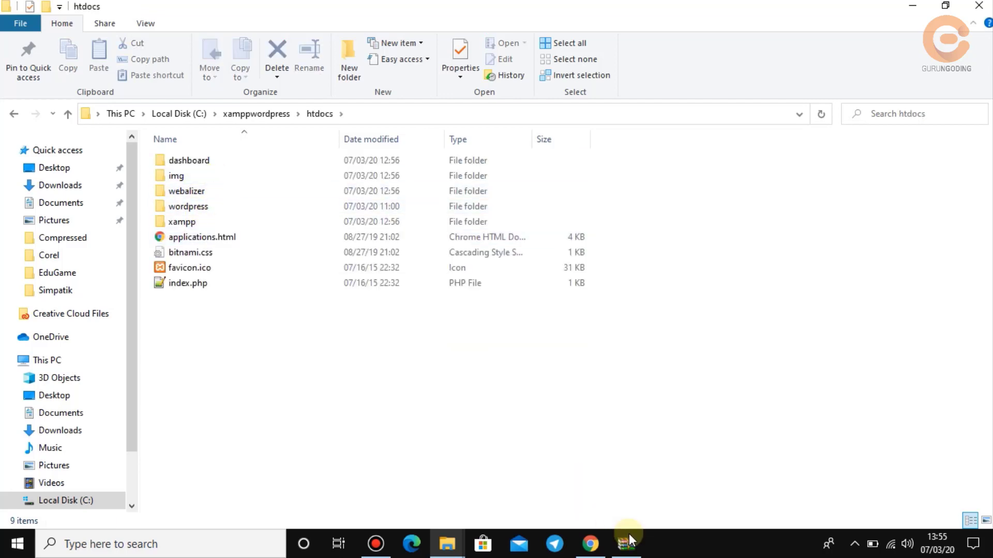
# Load localhost/wordpress to reach the WordPress setup welcome page.
pyautogui.click(590, 543)
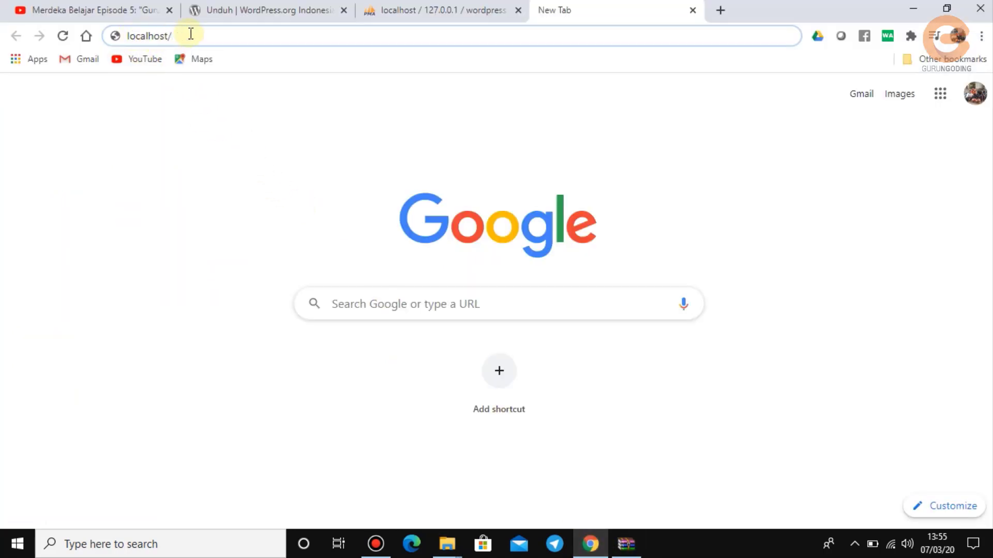
pyautogui.write('w')
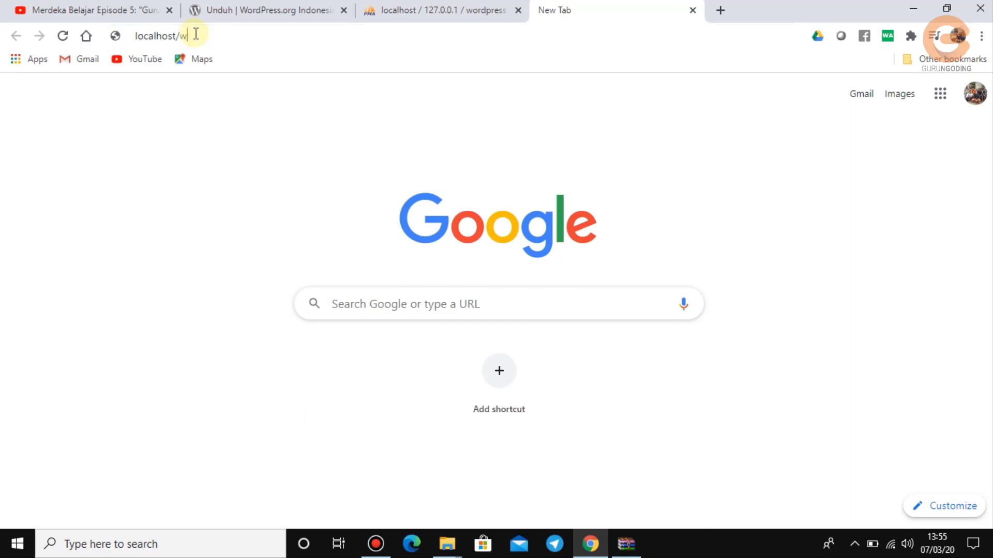
pyautogui.write('ordpr')
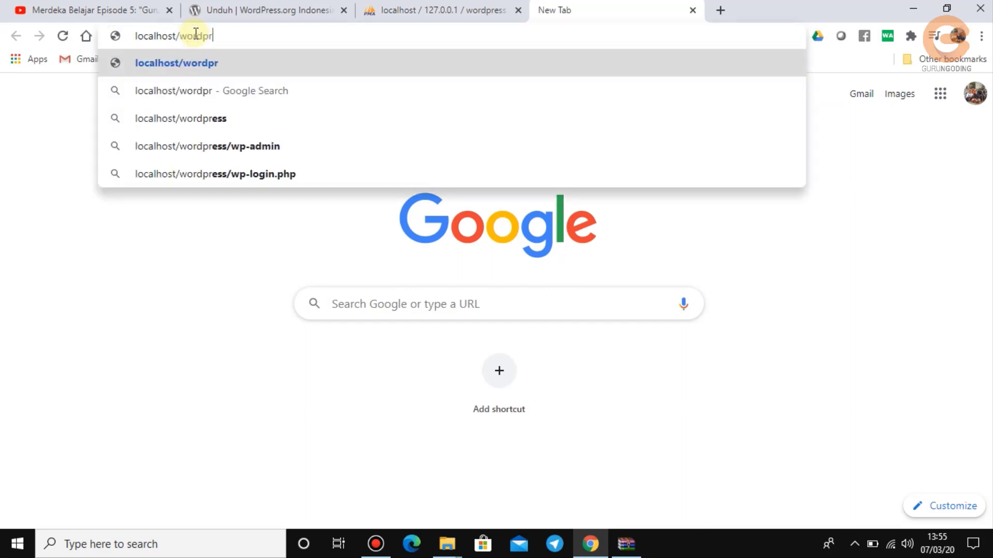
pyautogui.write('ess')
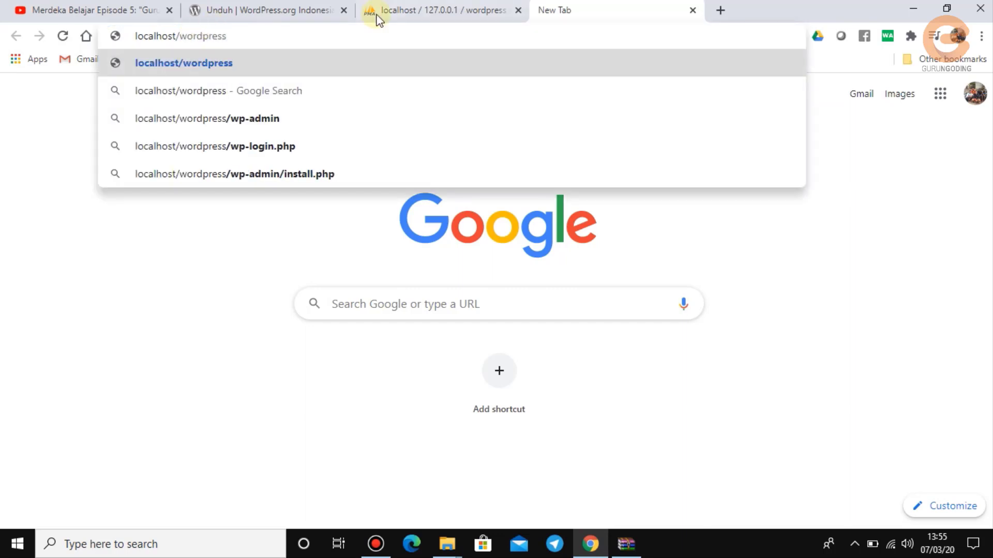
pyautogui.press('Return')
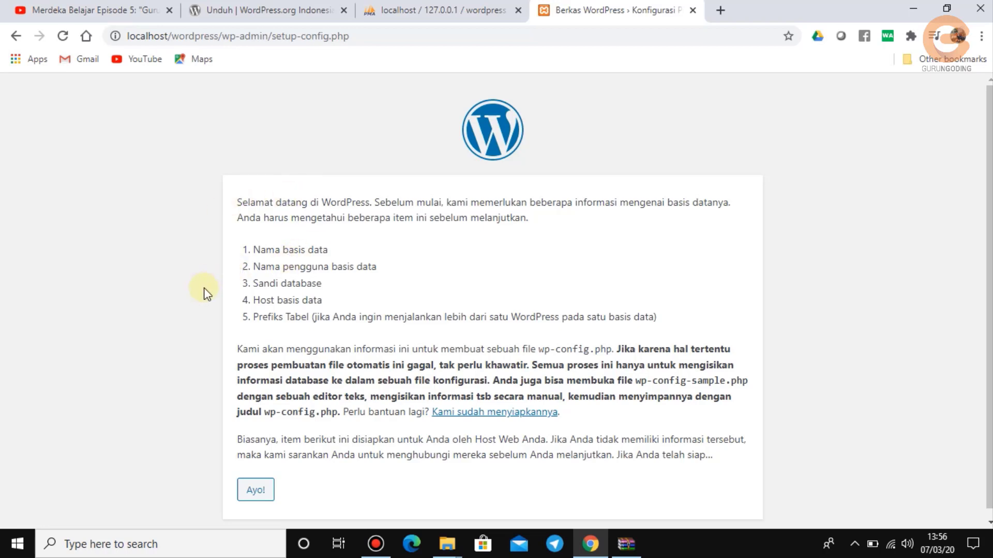
# Begin the database connection setup after confirming the wordpress database exists in phpMyAdmin.
pyautogui.scroll(-1, 206, 294)
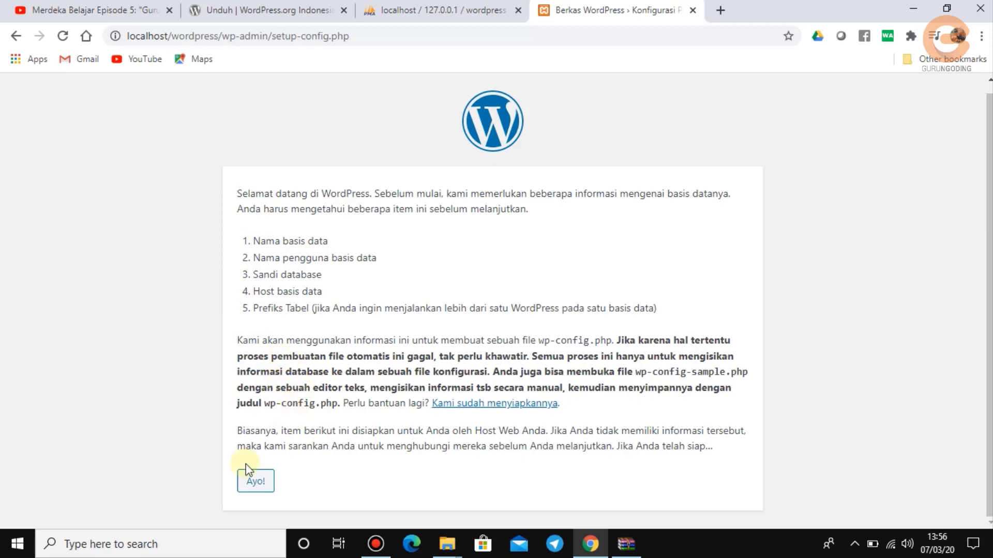
pyautogui.click(260, 486)
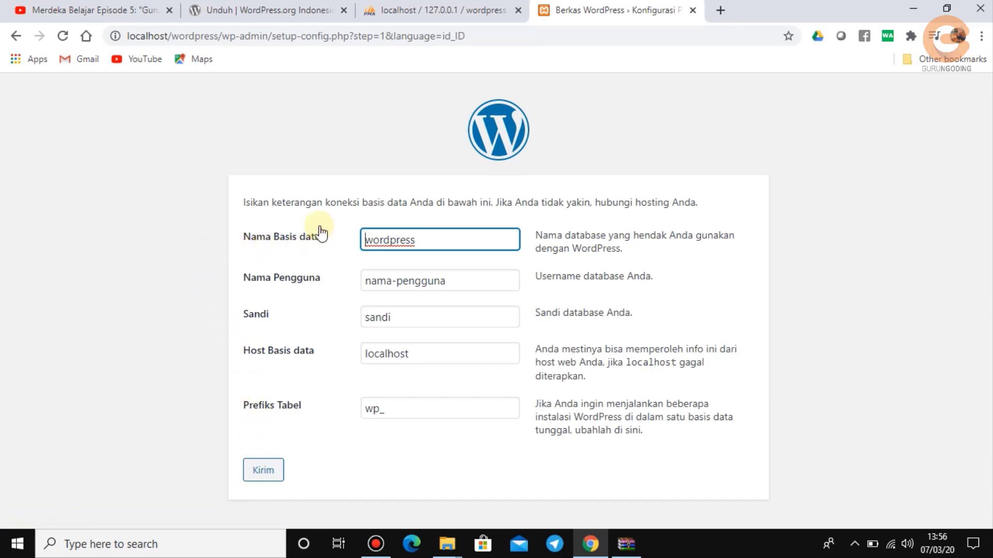
pyautogui.click(422, 11)
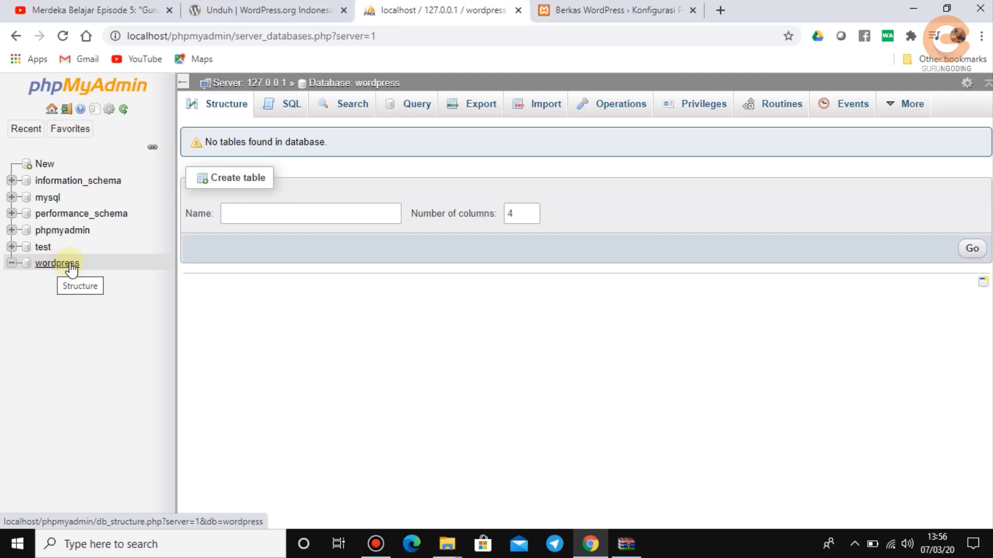
pyautogui.click(574, 10)
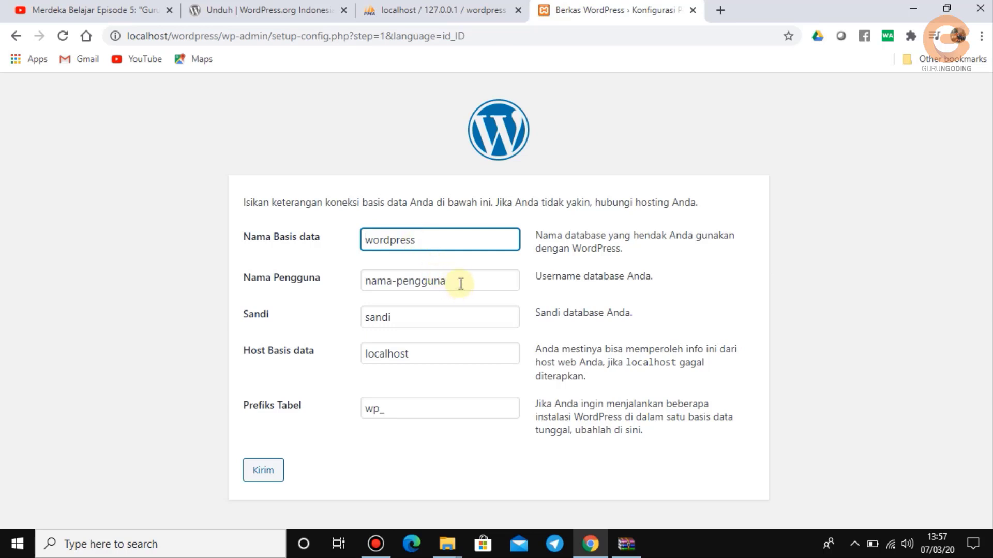
# Set the database username to root and leave the password empty.
pyautogui.moveTo(461, 283); pyautogui.dragTo(340, 281)
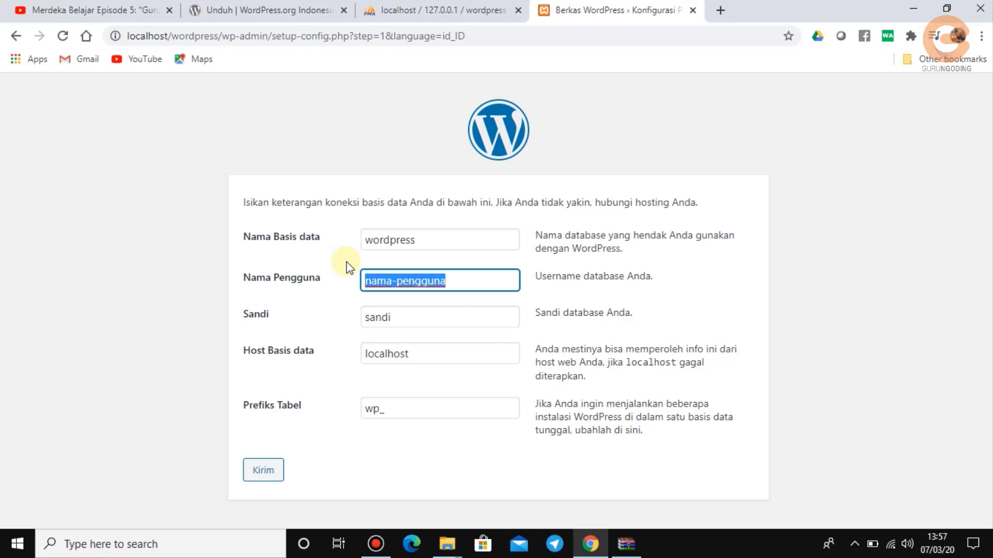
pyautogui.write('roo')
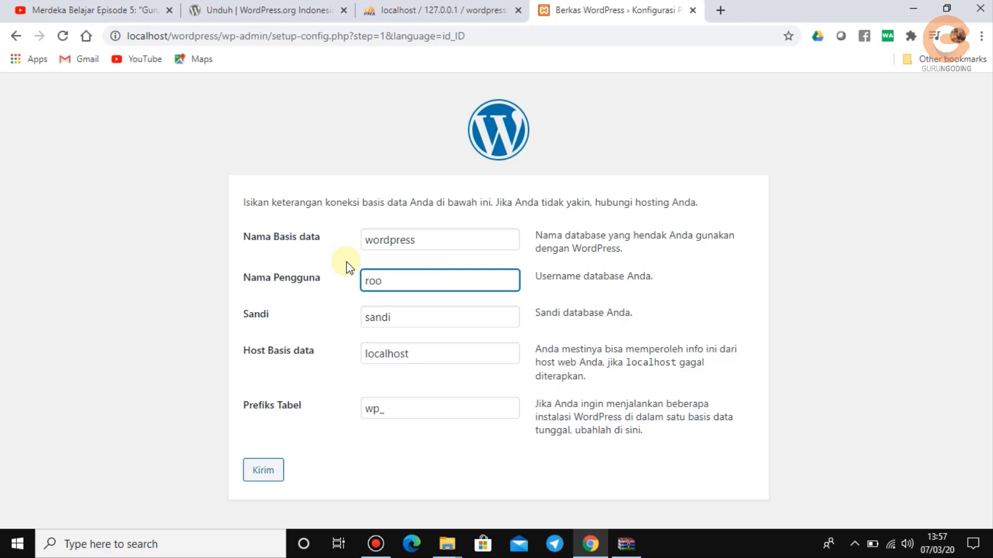
pyautogui.write('t')
pyautogui.doubleClick(414, 317)
pyautogui.press('BackSpace')
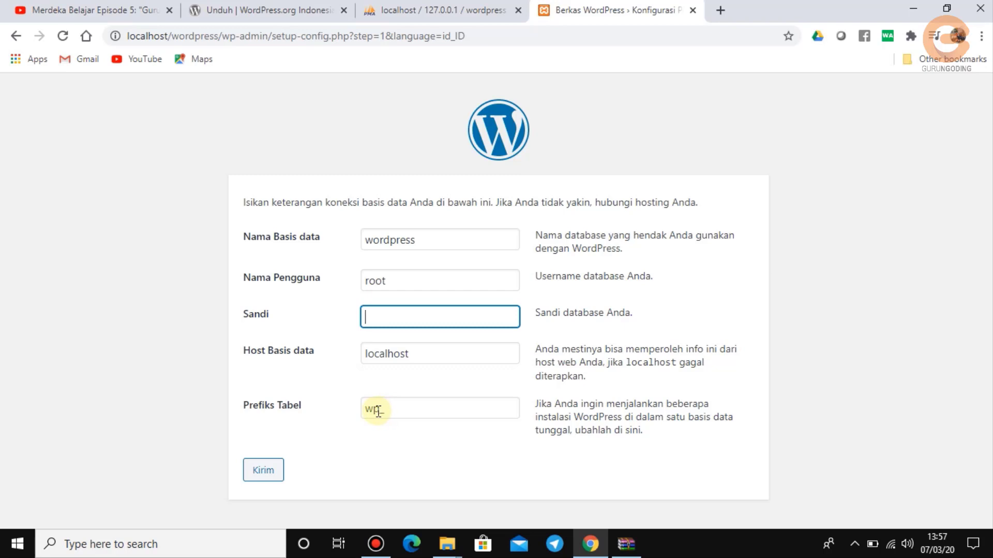
# Change the table prefix from wp_ to db_ and review the filled connection fields.
pyautogui.doubleClick(376, 410)
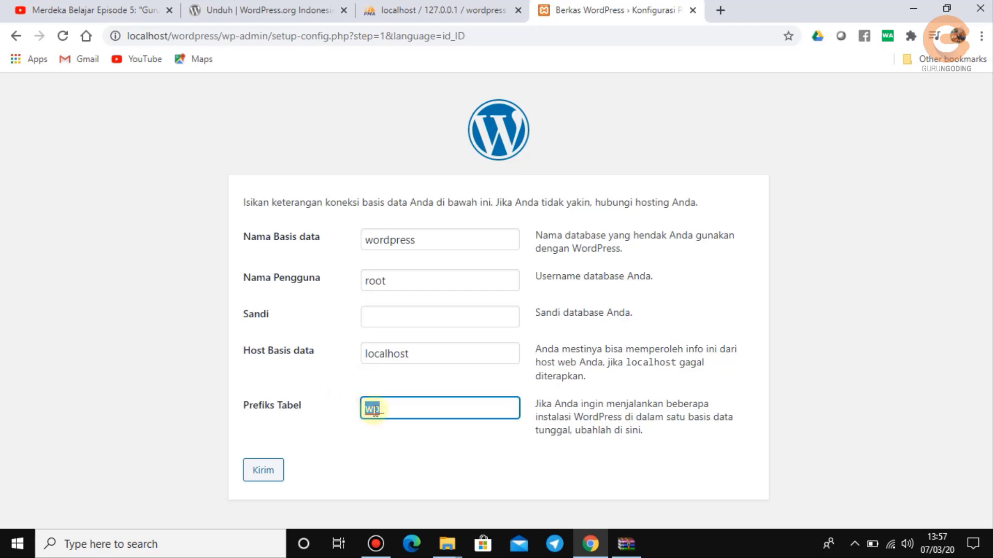
pyautogui.press('BackSpace')
pyautogui.write('db_')
pyautogui.press('BackSpace')
pyautogui.press('BackSpace')
pyautogui.press('BackSpace')
pyautogui.write('na')
pyautogui.press('BackSpace')
pyautogui.press('BackSpace')
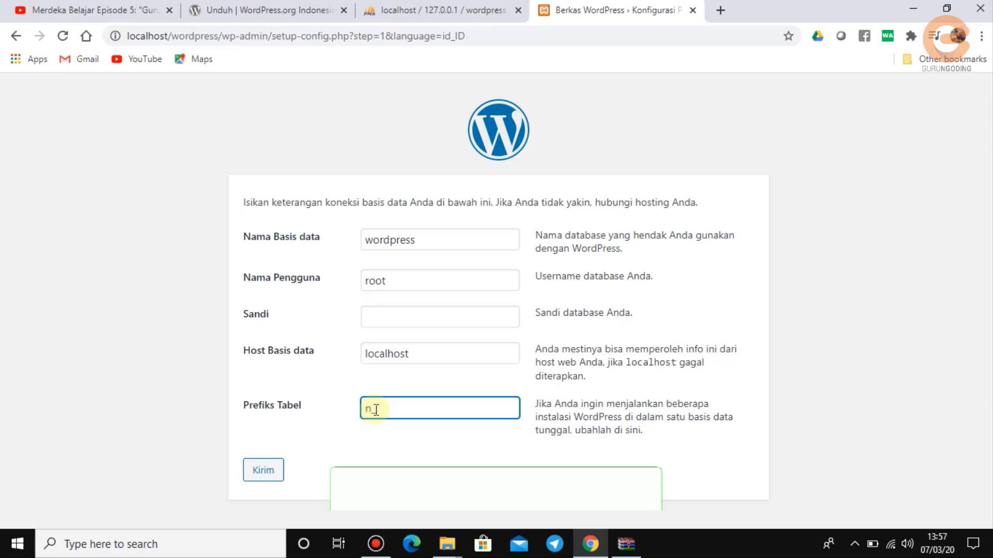
pyautogui.write('_')
pyautogui.write('db')
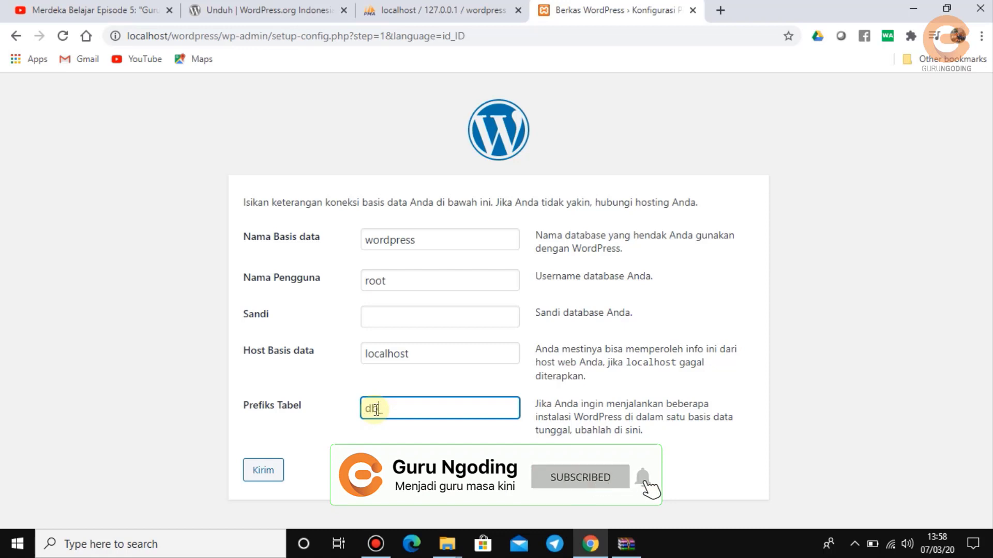
pyautogui.click(418, 314)
pyautogui.doubleClick(436, 238)
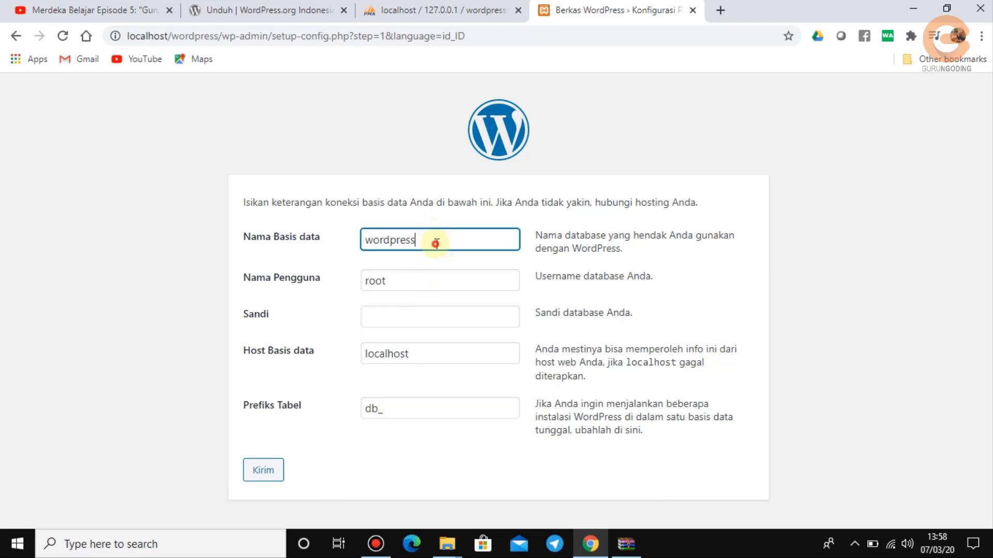
pyautogui.click(426, 283)
pyautogui.click(423, 317)
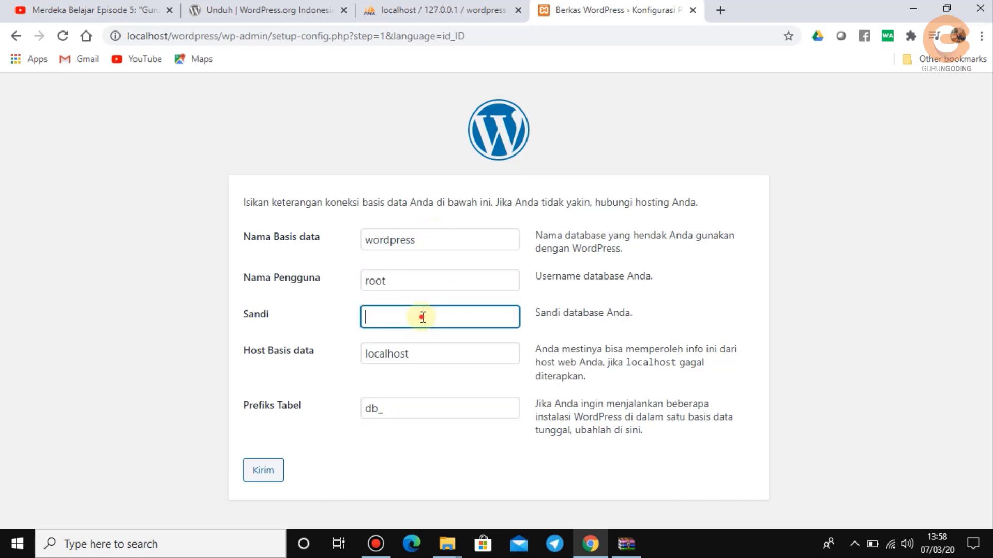
pyautogui.click(423, 354)
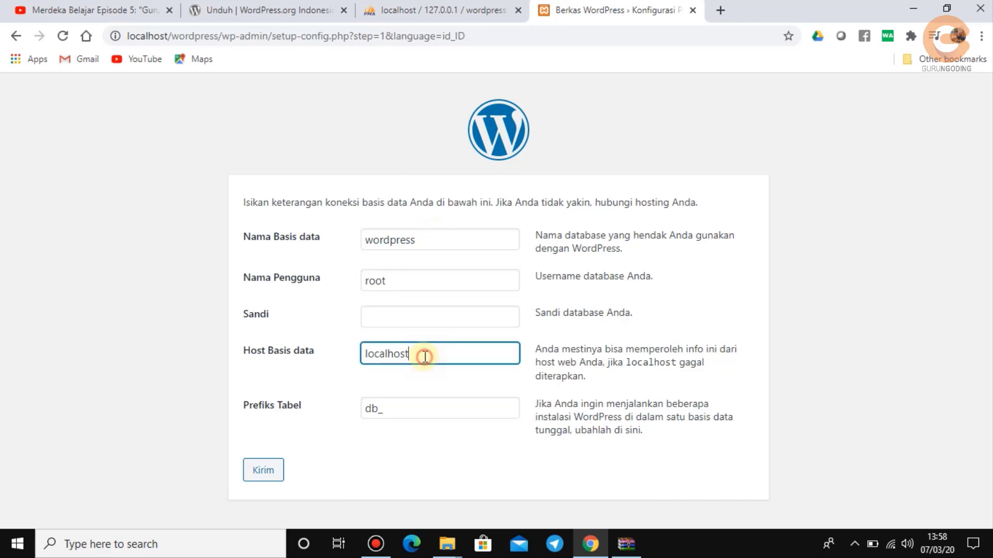
# Submit the database connection details and start the WordPress installation.
pyautogui.click(264, 472)
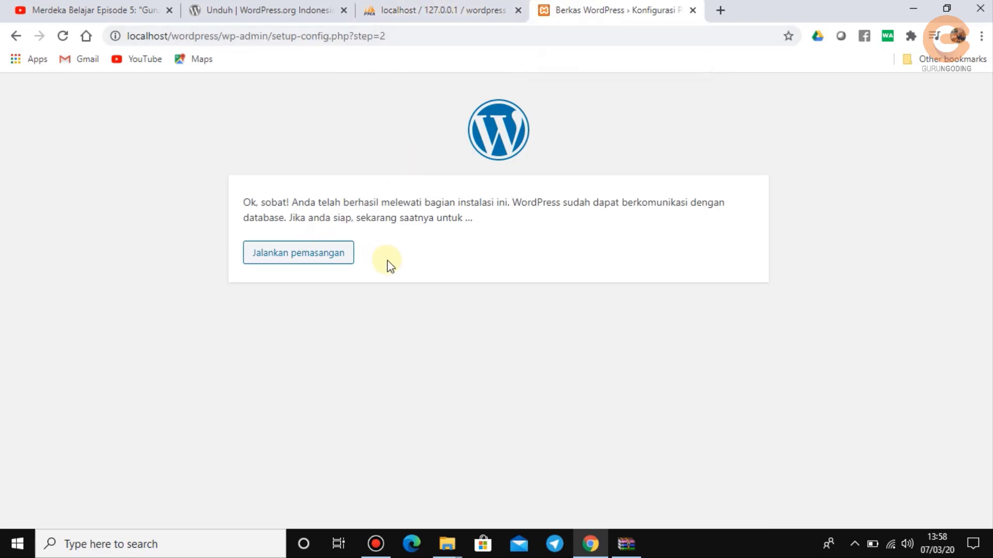
pyautogui.click(312, 261)
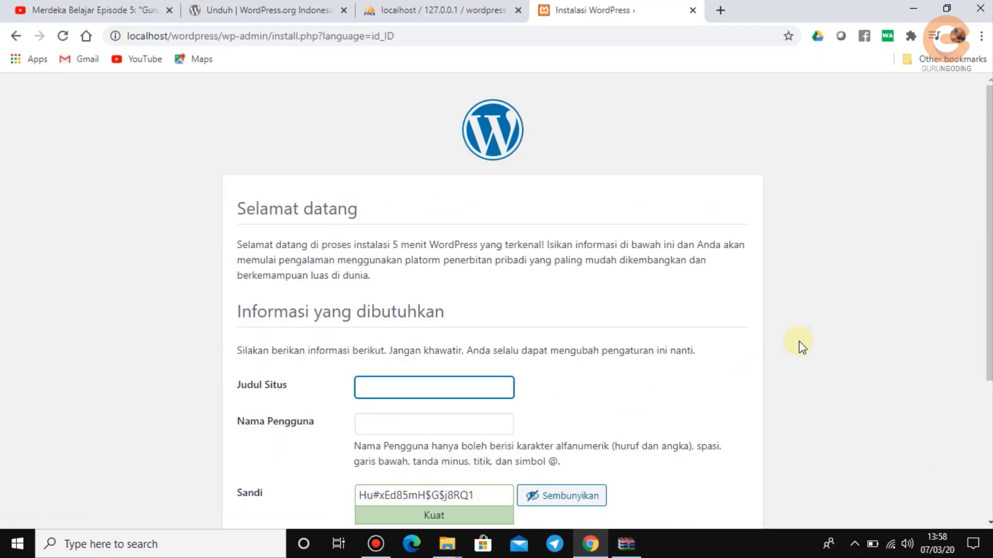
pyautogui.scroll(-4, 799, 342)
pyautogui.scroll(3, 799, 341)
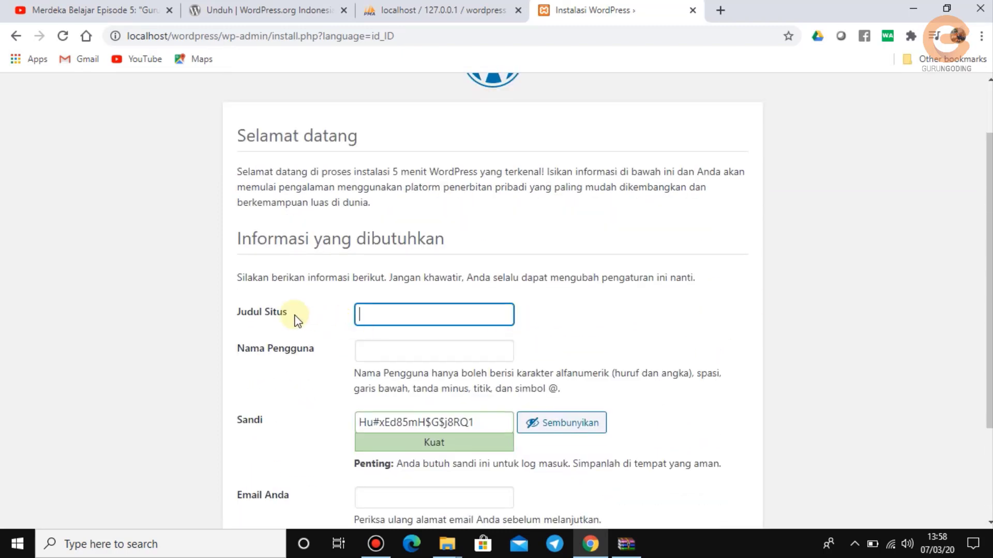
# Enter the site title 'SD NEGERI 3 TLOGOSARI' and the admin username, fixing a typo.
pyautogui.write('SD NEGERI 3')
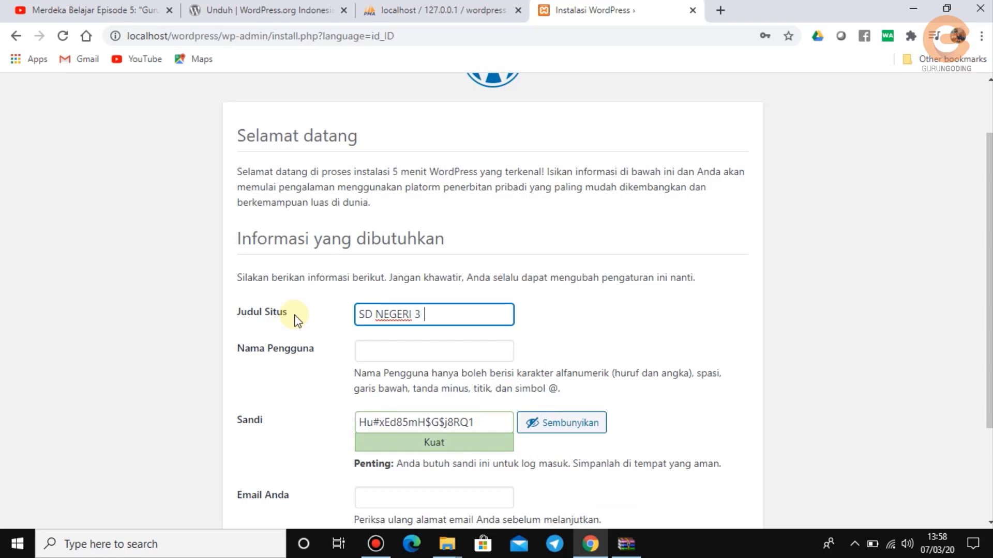
pyautogui.write(' TLOGOSARI')
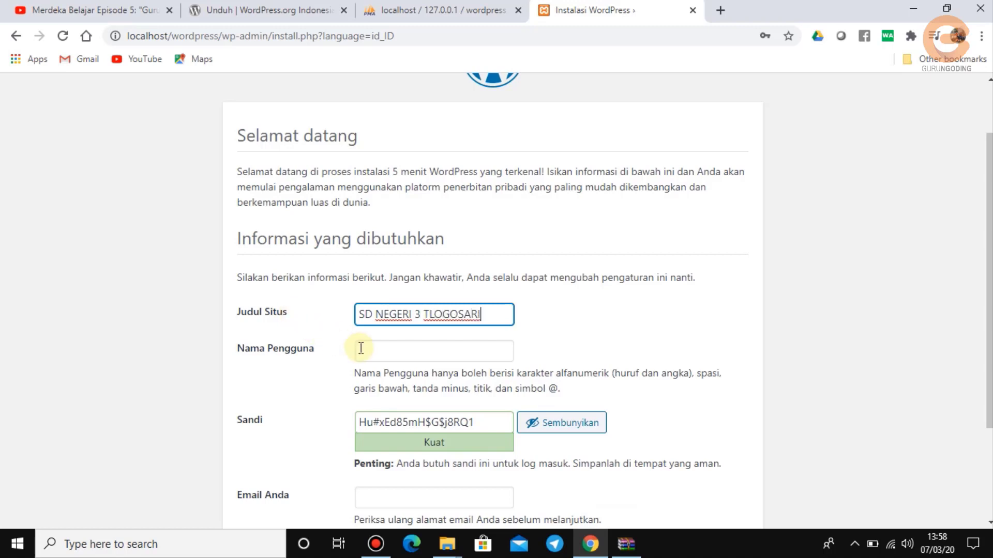
pyautogui.click(387, 352)
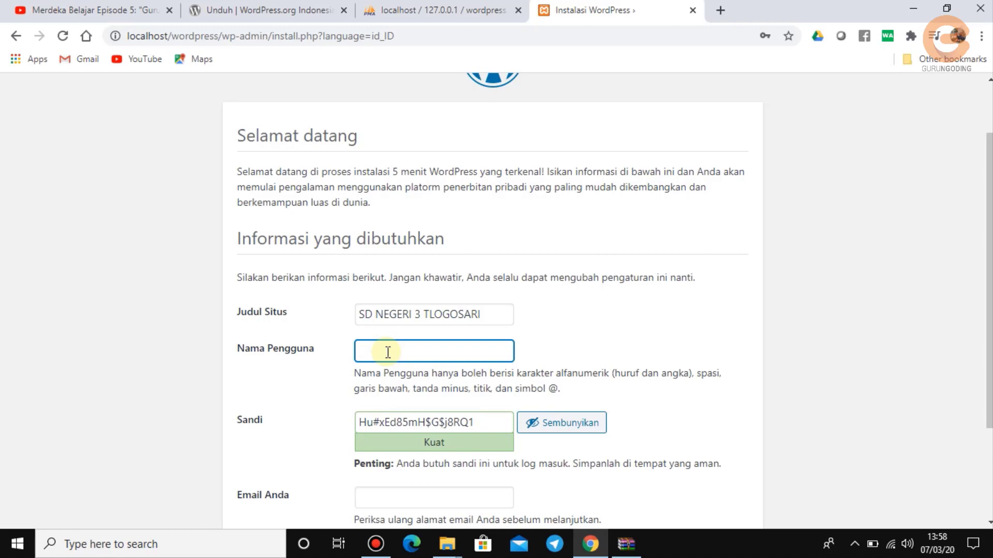
pyautogui.write('sdn3tlogosari')
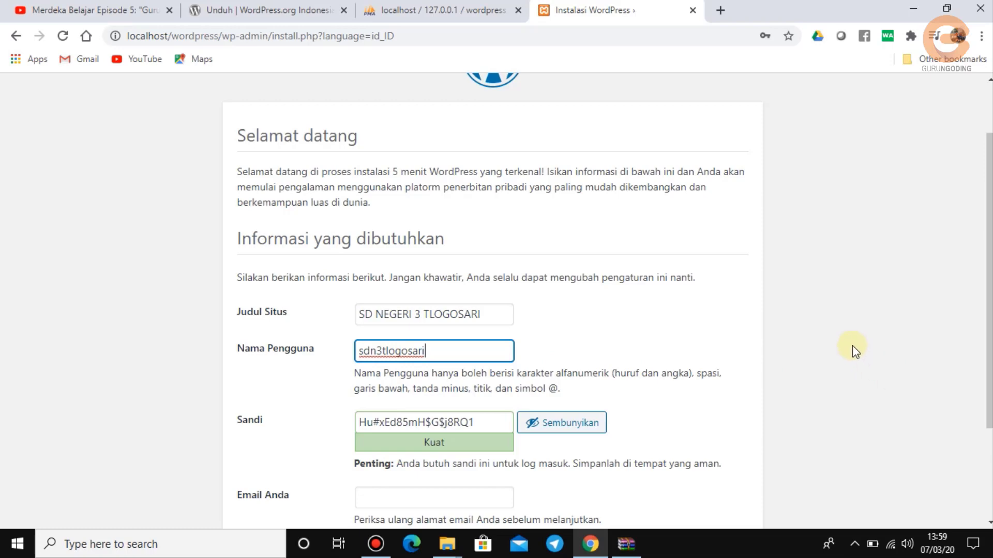
pyautogui.scroll(-1, 852, 348)
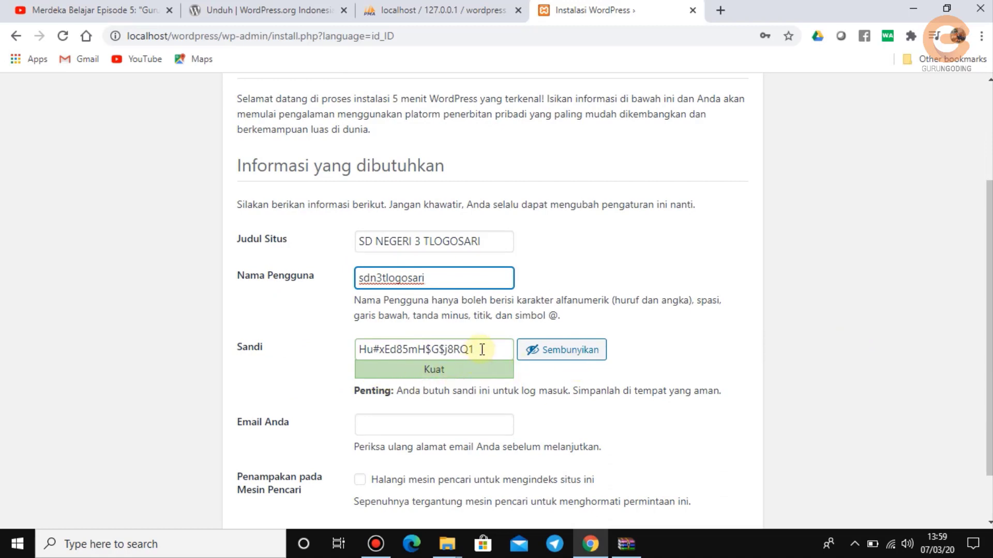
# Replace the generated password with your own hidden password of medium strength.
pyautogui.moveTo(482, 350); pyautogui.dragTo(344, 348)
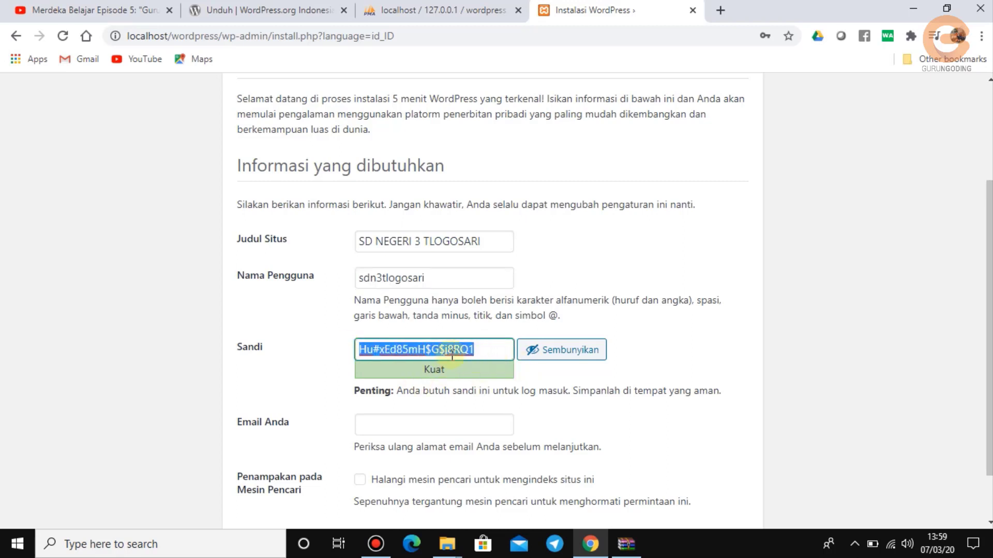
pyautogui.click(491, 350)
pyautogui.scroll(-1, 451, 407)
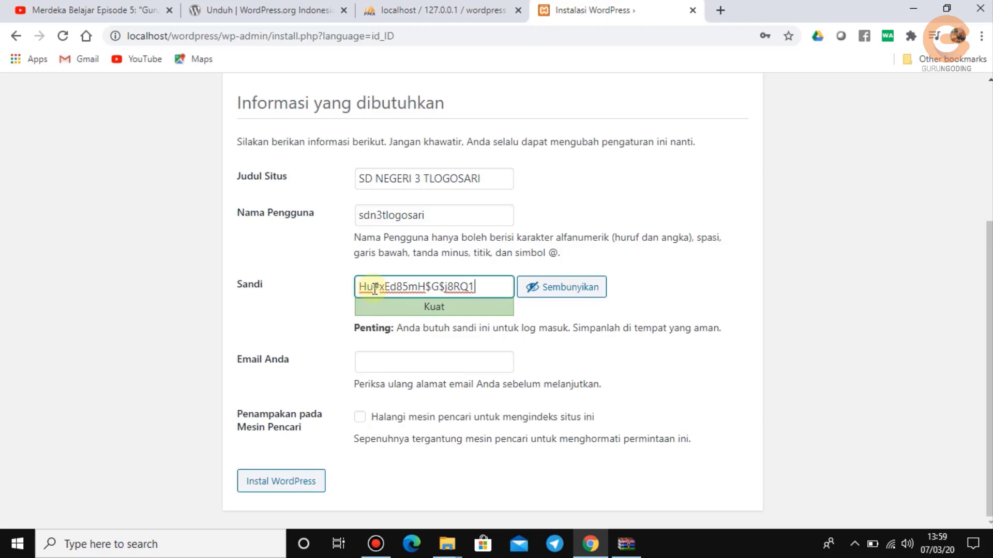
pyautogui.moveTo(375, 289); pyautogui.dragTo(483, 290)
pyautogui.click(485, 291)
pyautogui.click(555, 293)
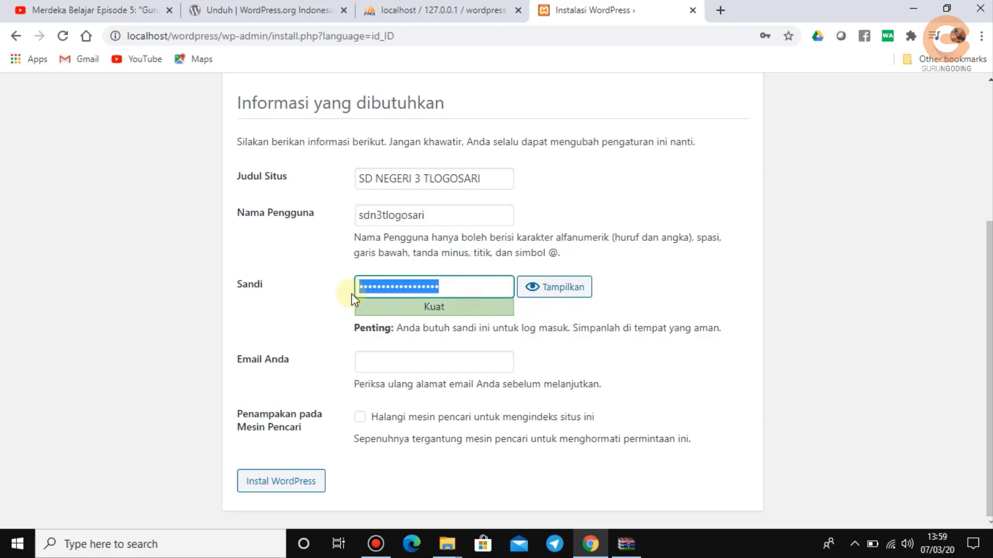
pyautogui.press('BackSpace')
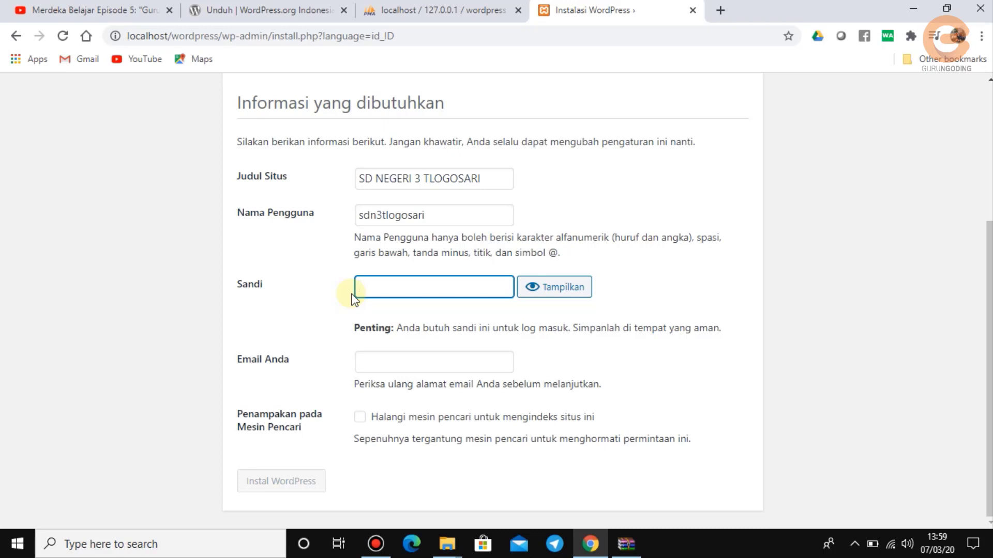
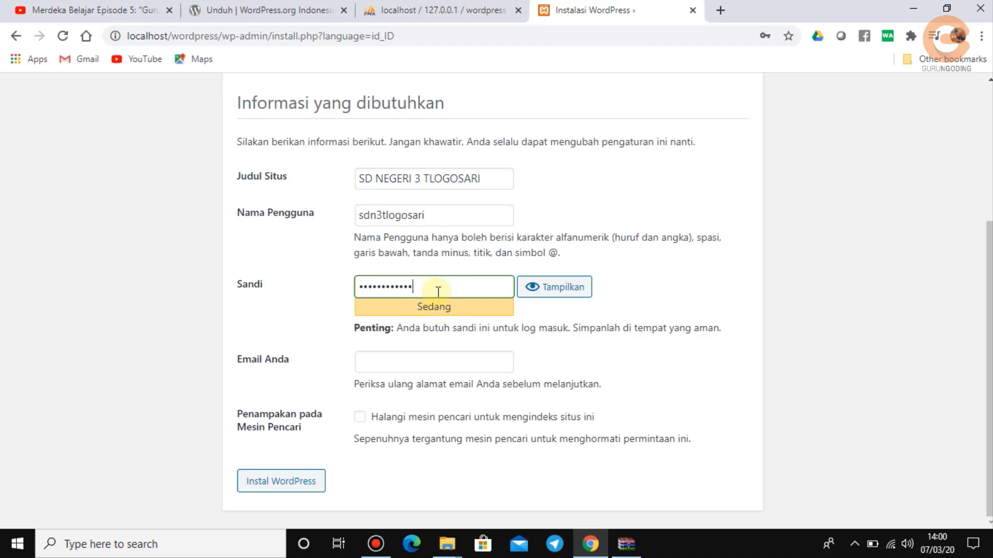
# Fill in the admin e-mail address.
pyautogui.click(431, 362)
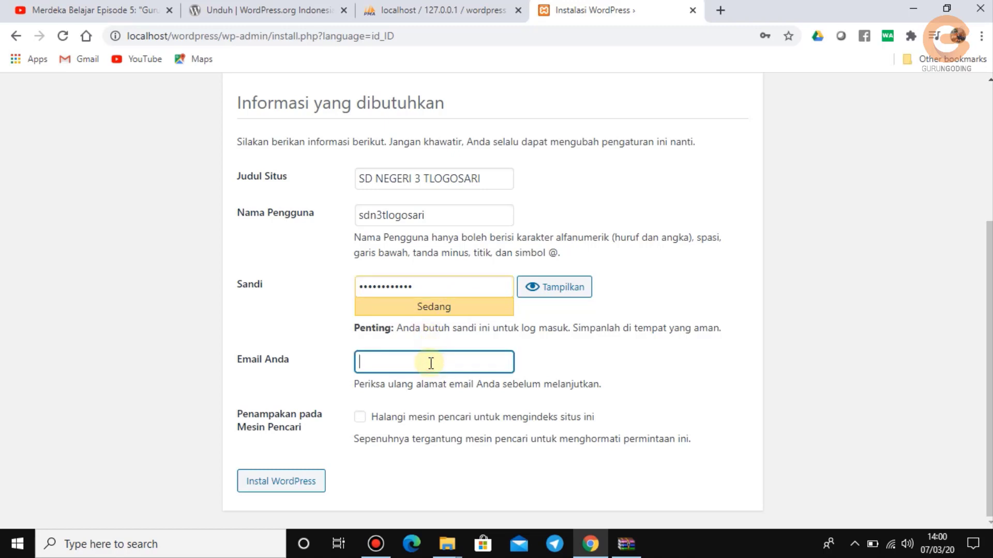
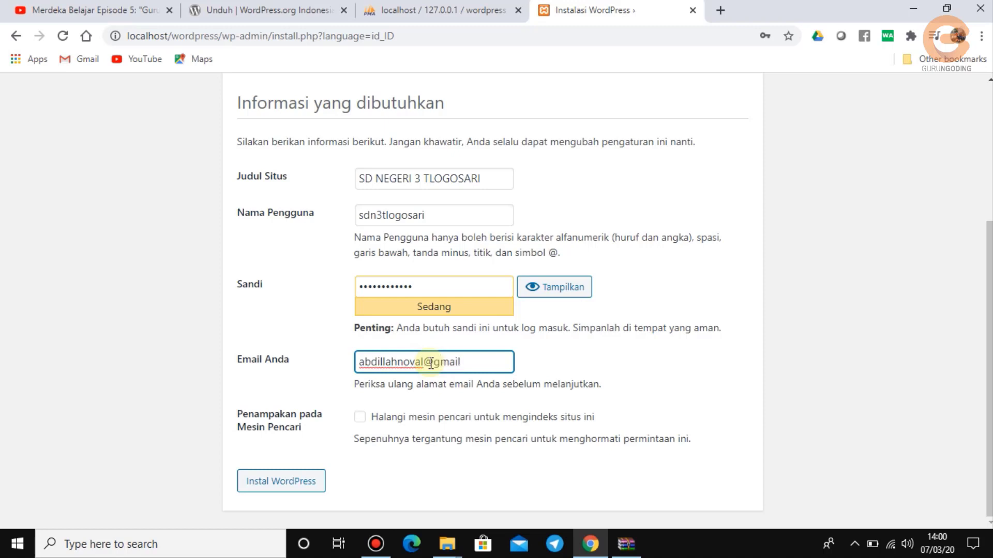
pyautogui.click(667, 292)
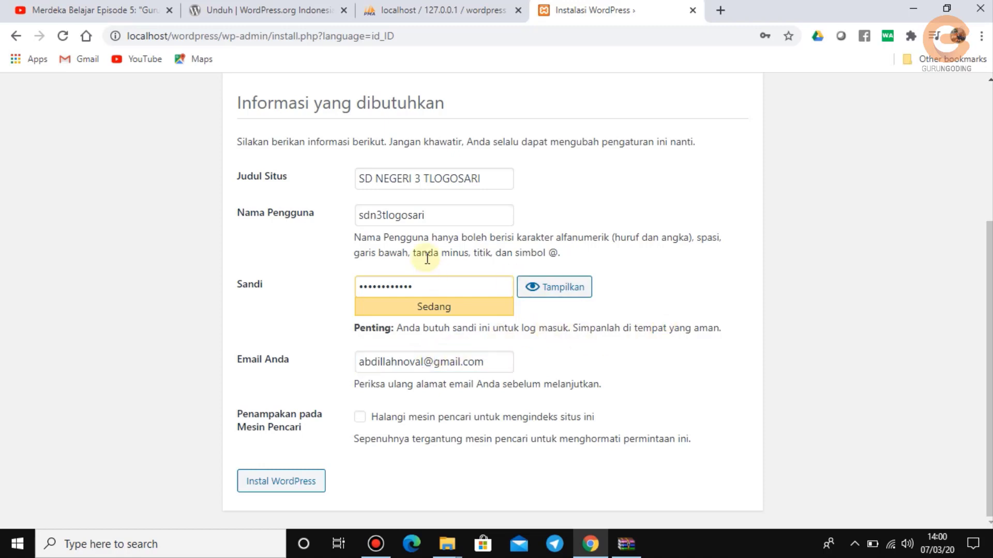
# Install WordPress, save the new login in Chrome, and go to the login page.
pyautogui.click(283, 488)
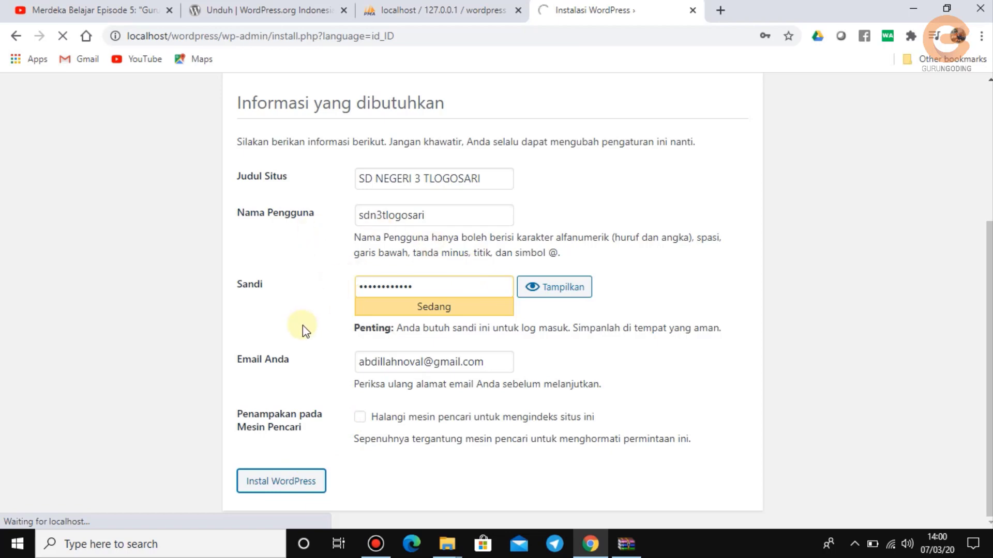
pyautogui.scroll(4, 303, 325)
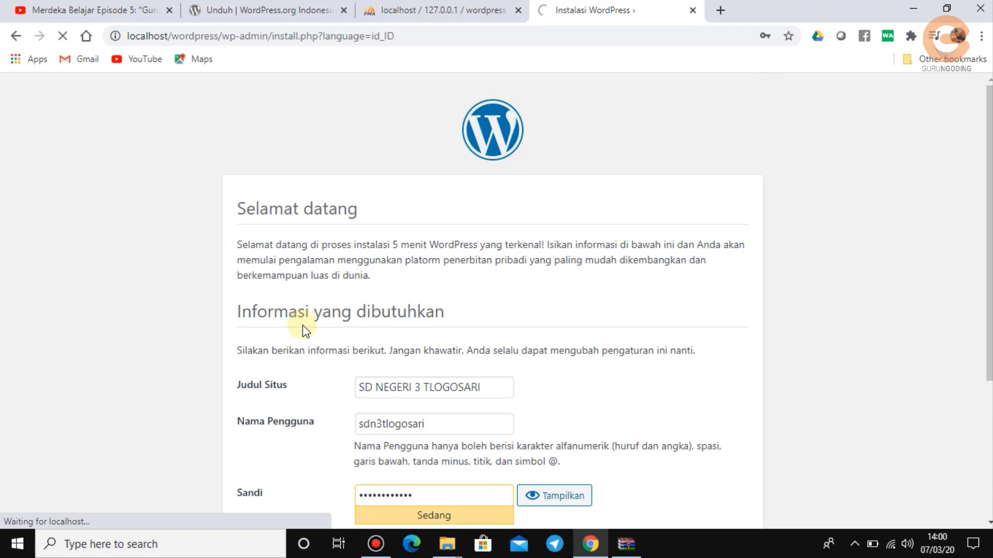
pyautogui.scroll(-3, 302, 324)
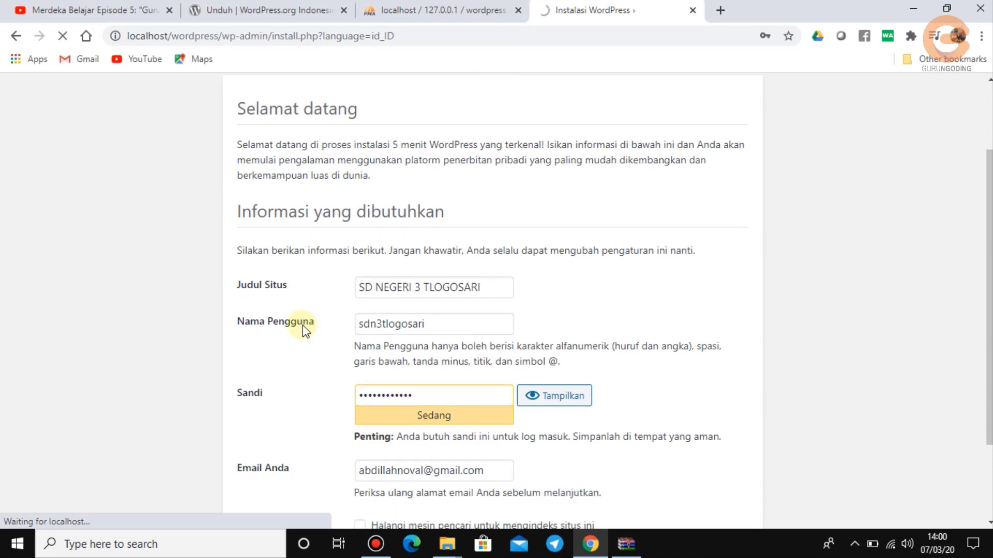
pyautogui.scroll(-1, 302, 325)
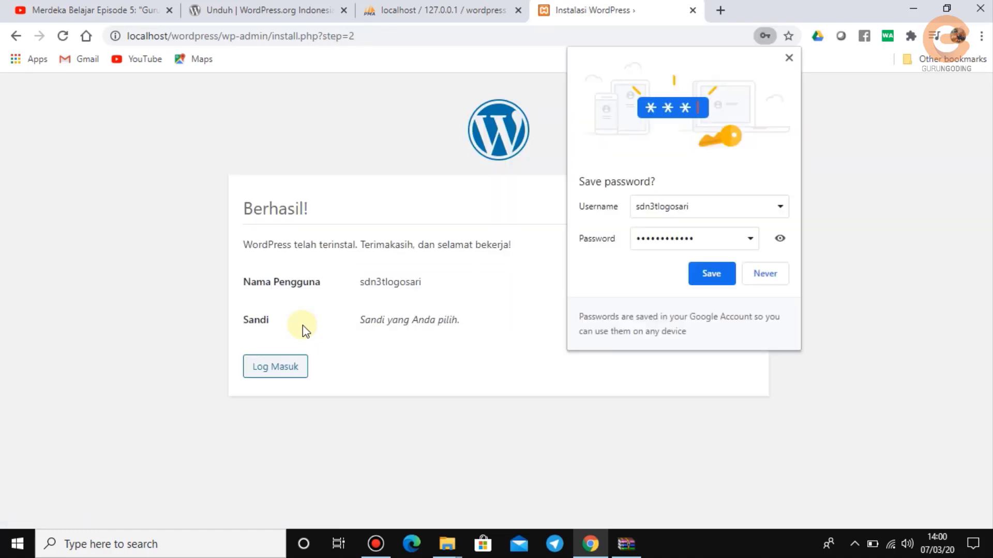
pyautogui.click(713, 273)
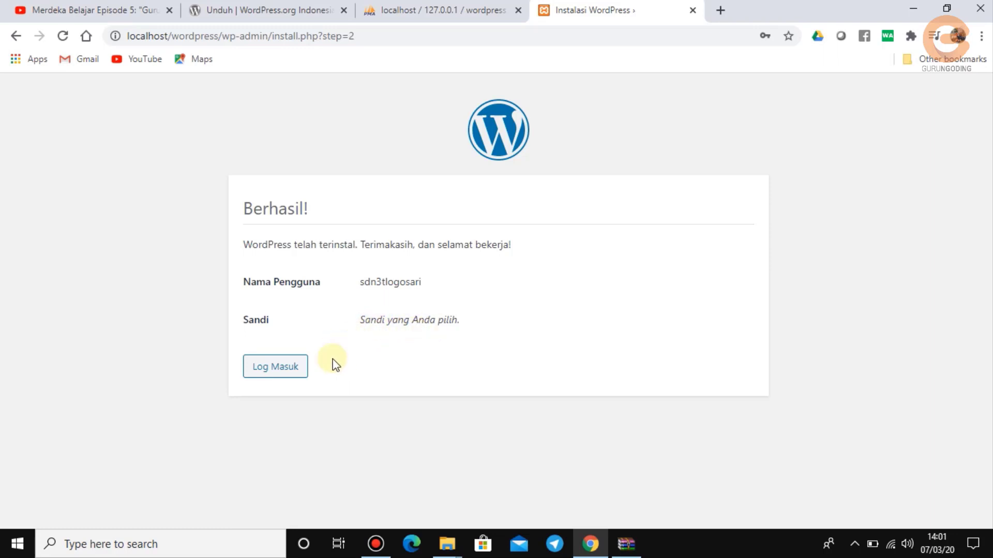
pyautogui.click(288, 376)
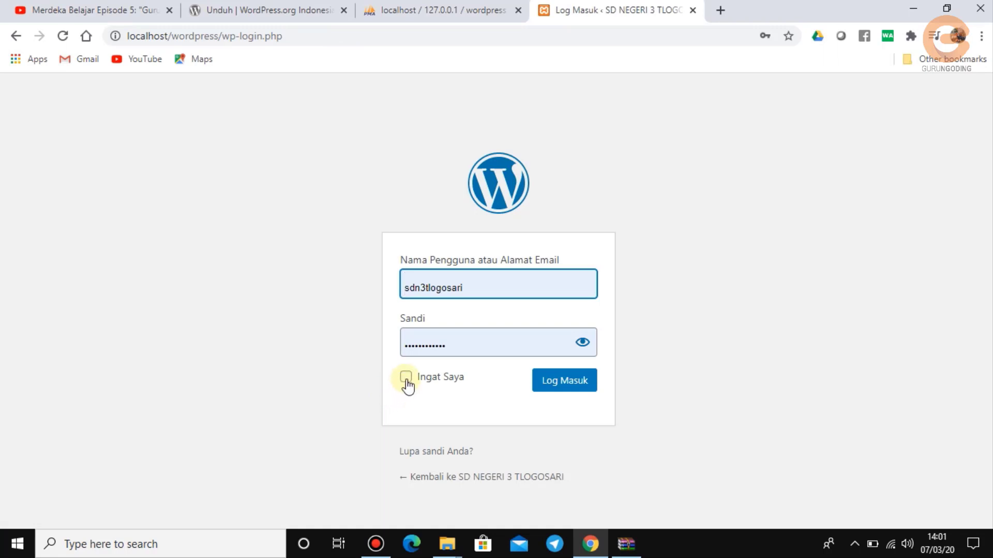
# Log in as admin with Ingat Saya (remember me) ticked.
pyautogui.click(406, 383)
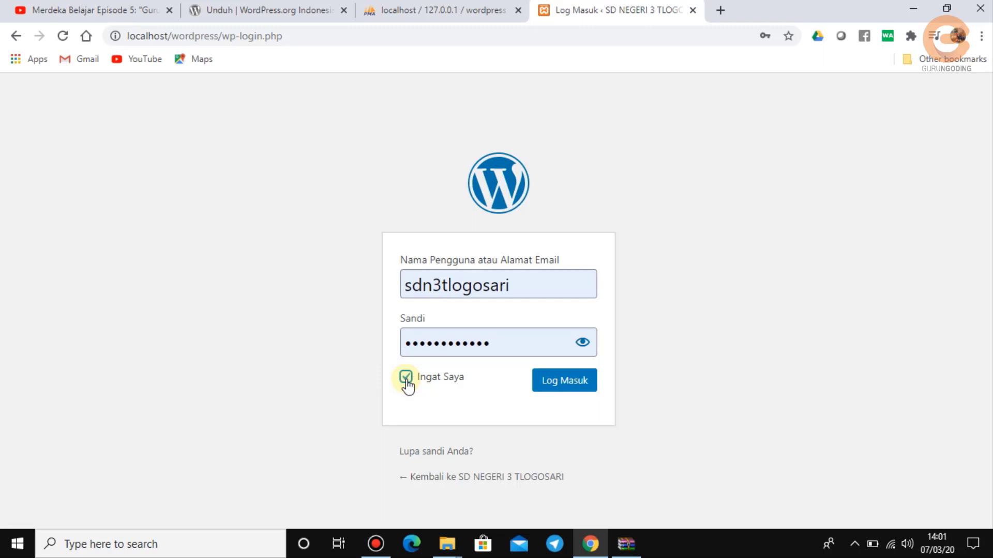
pyautogui.click(561, 391)
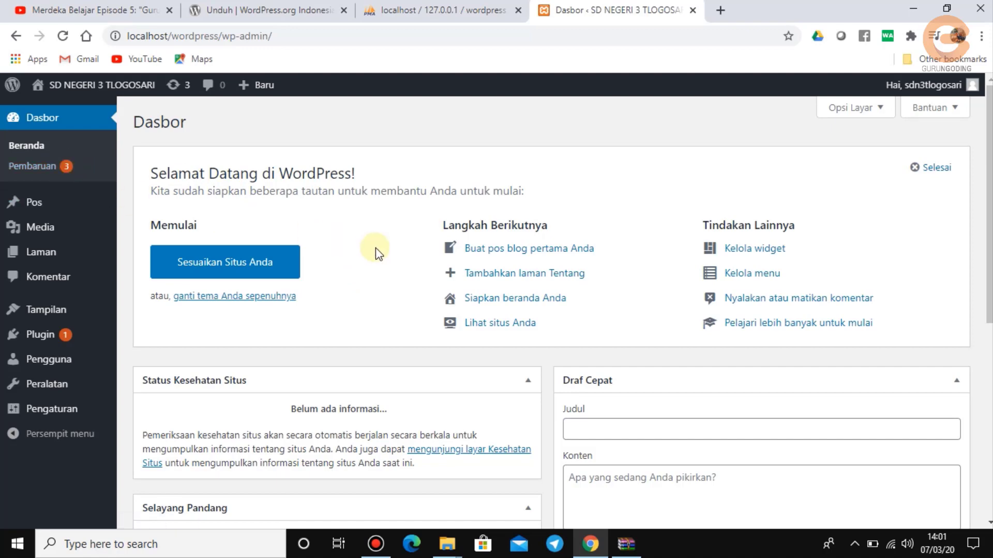
# Review the Akismet and theme updates on the Pembaruan page, then minimize Chrome.
pyautogui.click(46, 170)
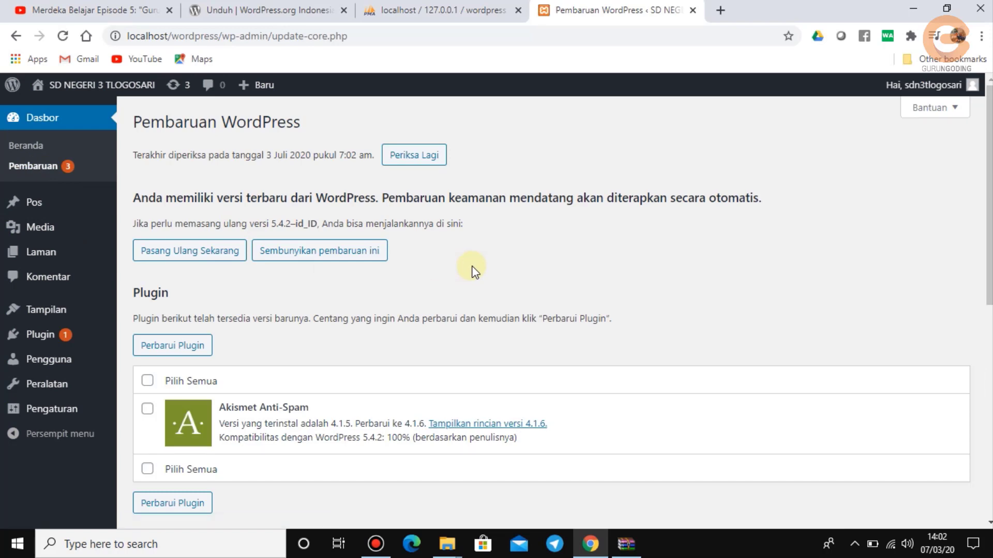
pyautogui.scroll(-4, 474, 270)
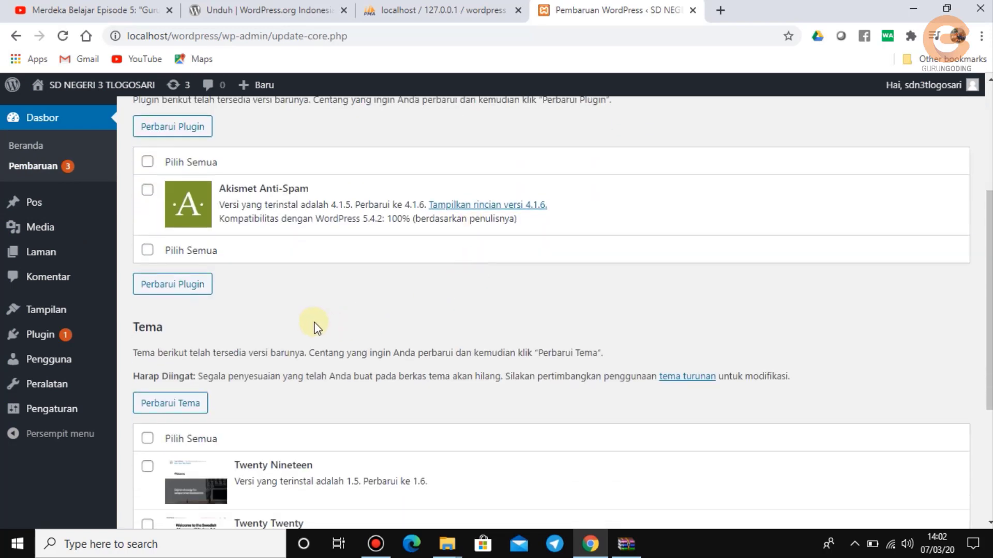
pyautogui.scroll(-5, 295, 319)
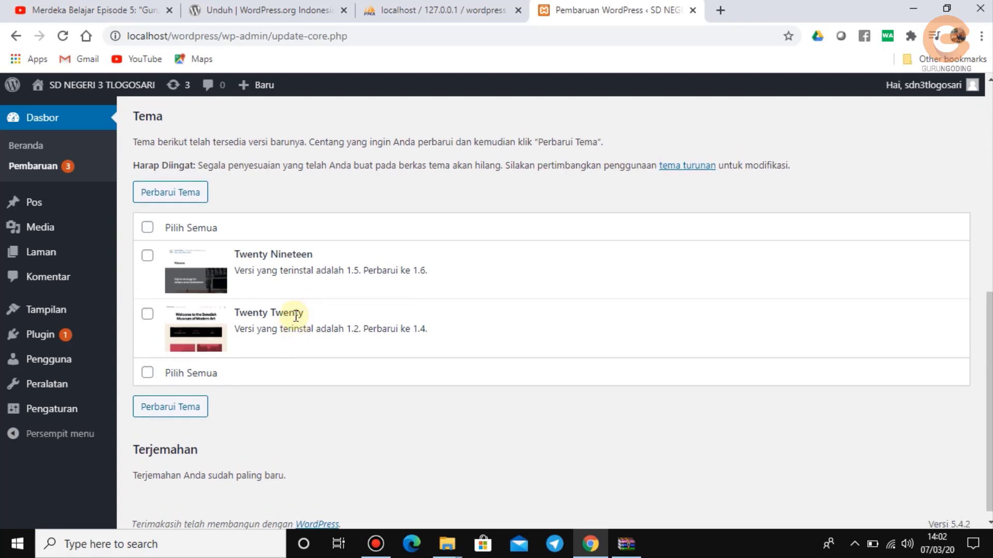
pyautogui.scroll(6, 296, 316)
pyautogui.scroll(3, 296, 317)
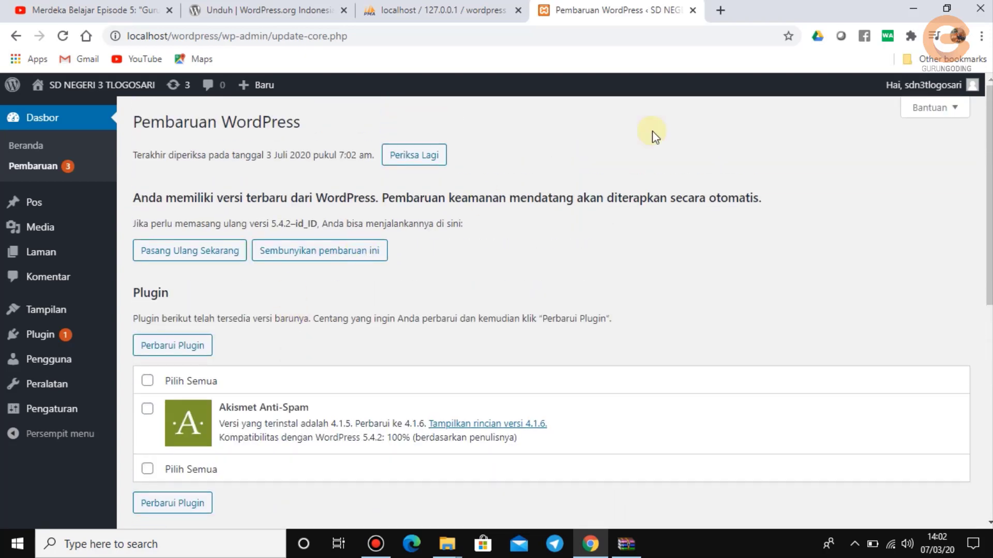
pyautogui.click(913, 12)
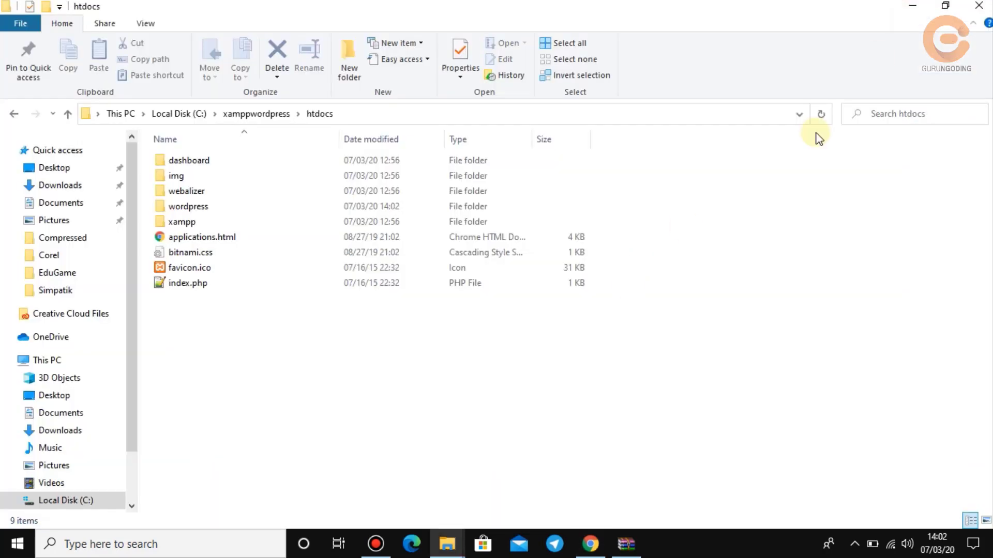
# Minimize the htdocs File Explorer window and the WinRAR archive window to clear the desktop.
pyautogui.click(907, 14)
pyautogui.moveTo(855, 184); pyautogui.dragTo(660, 137)
pyautogui.click(741, 134)
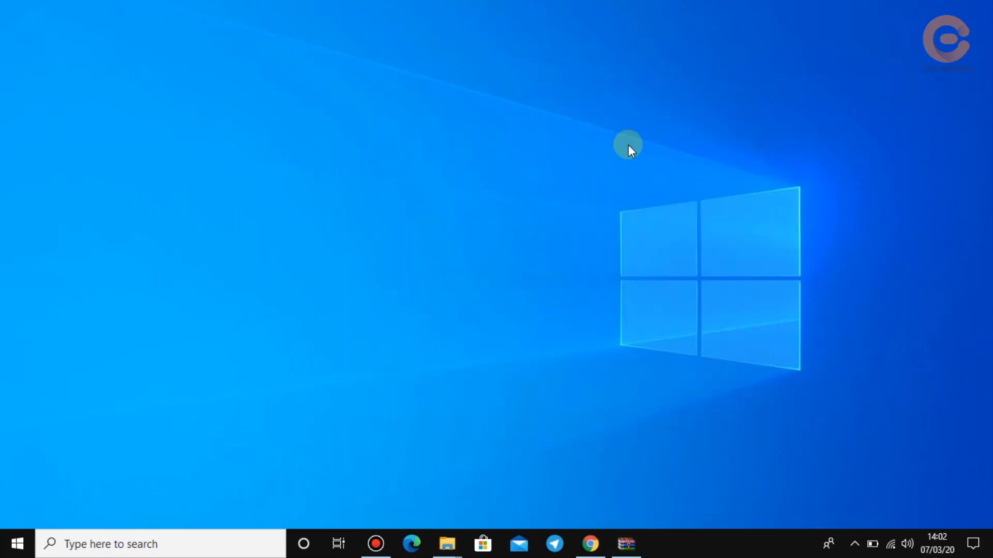